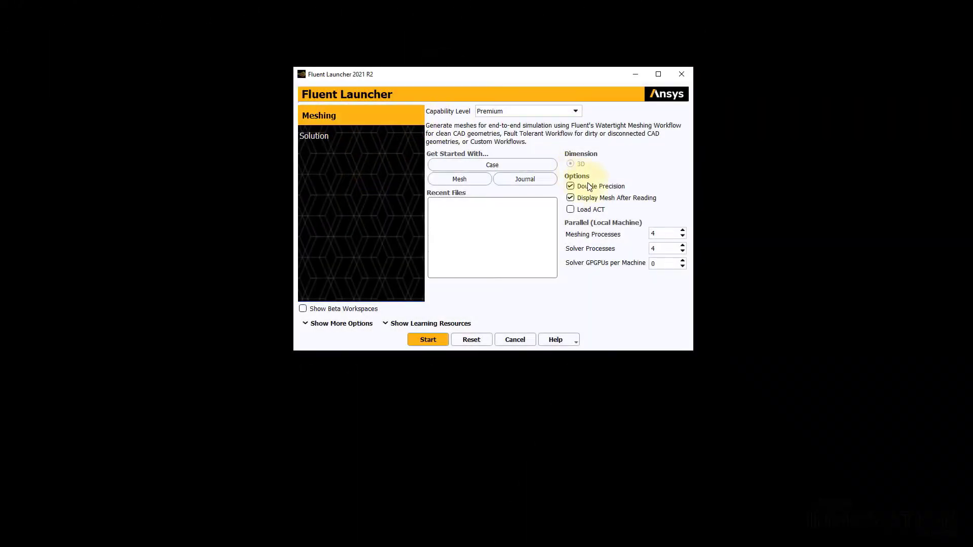
Launch Fluent Meshing in double precision, working from the Global-Local Sizing folder.
left_click(329, 324)
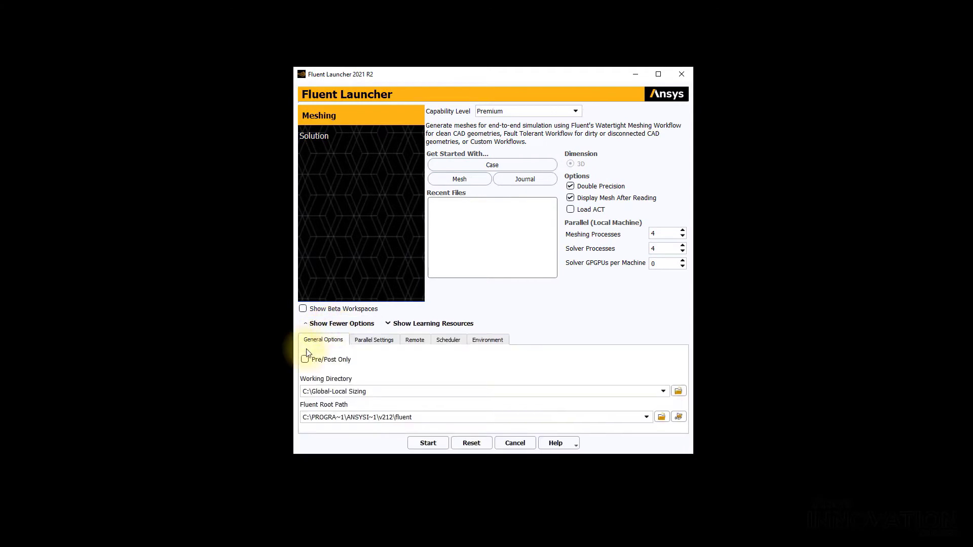
left_click(428, 444)
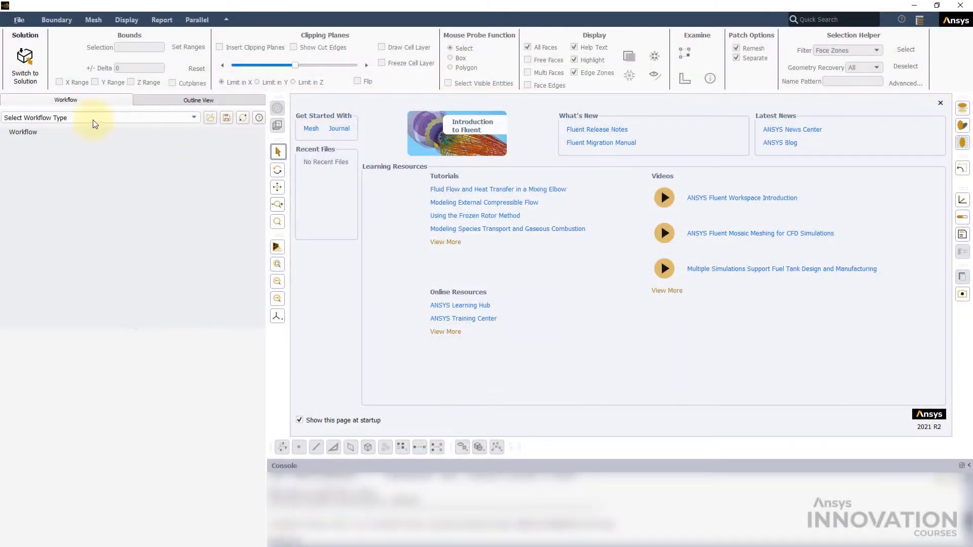
Start a Watertight Geometry workflow and import Electronics-Box.scdoc in millimetres.
left_click(93, 119)
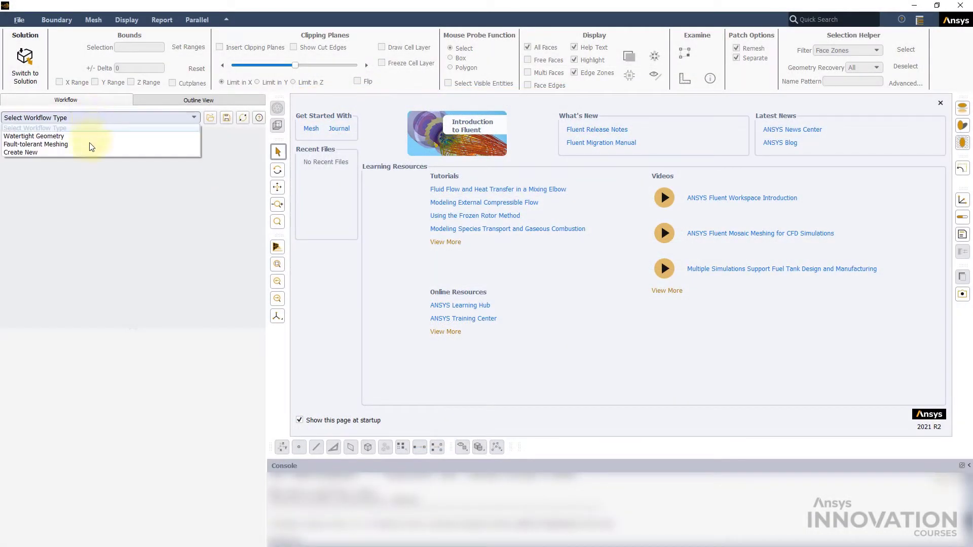
left_click(66, 137)
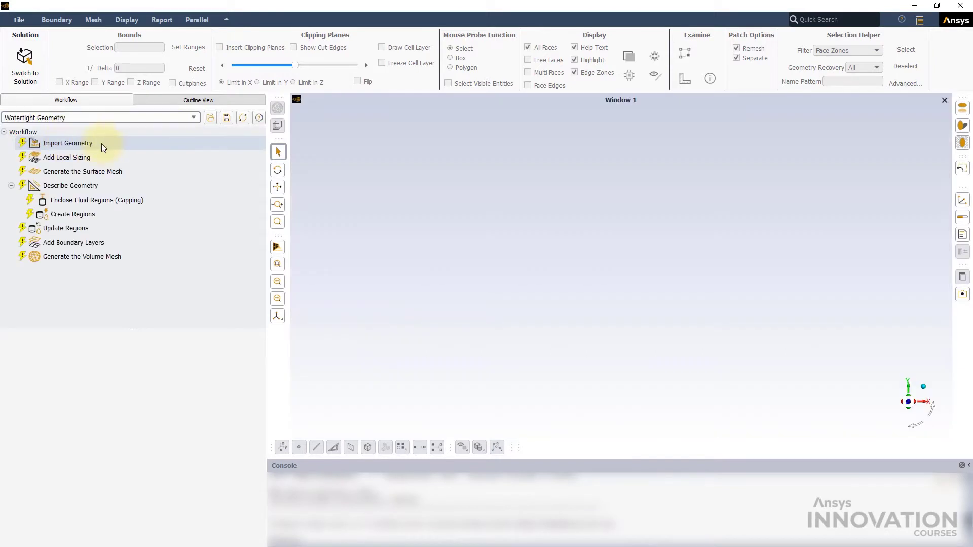
left_click(101, 144)
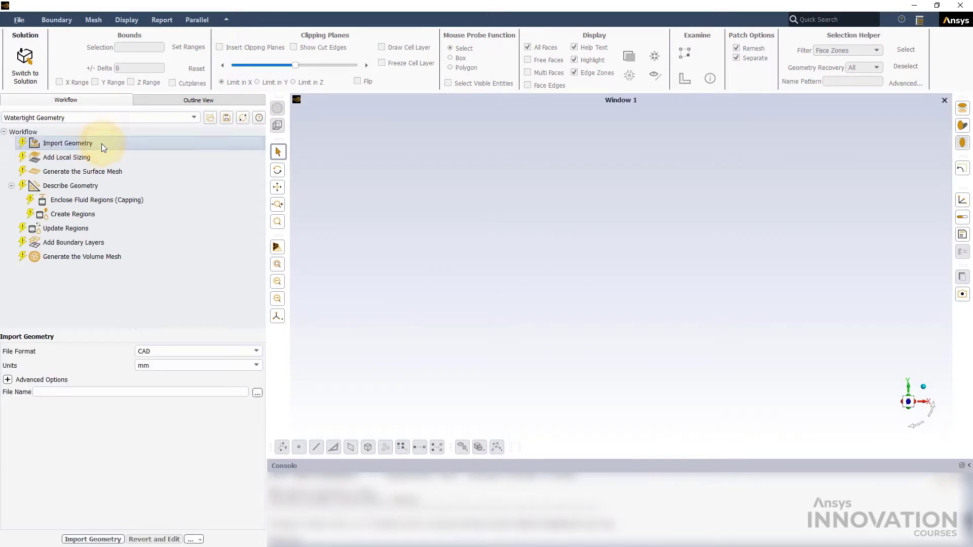
left_click(257, 392)
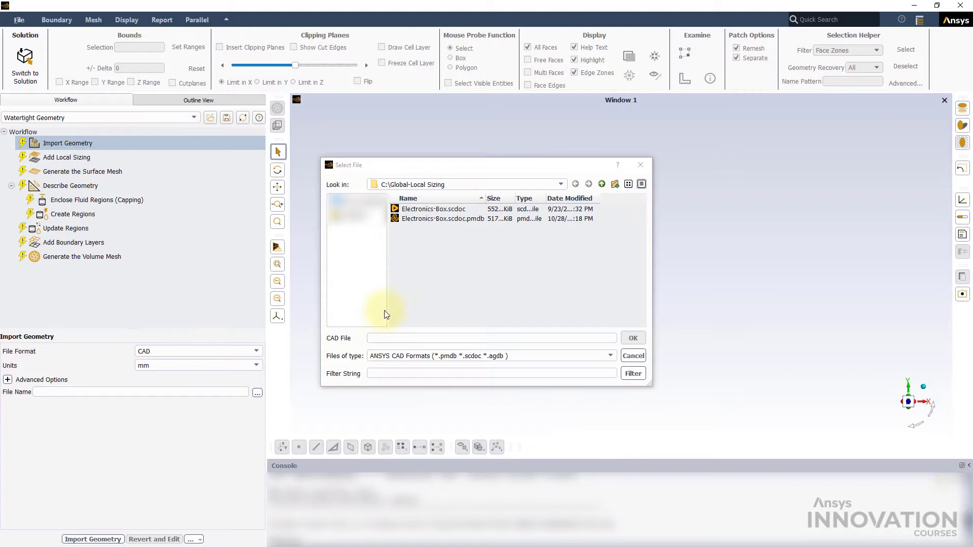
left_click(443, 208)
left_click(631, 338)
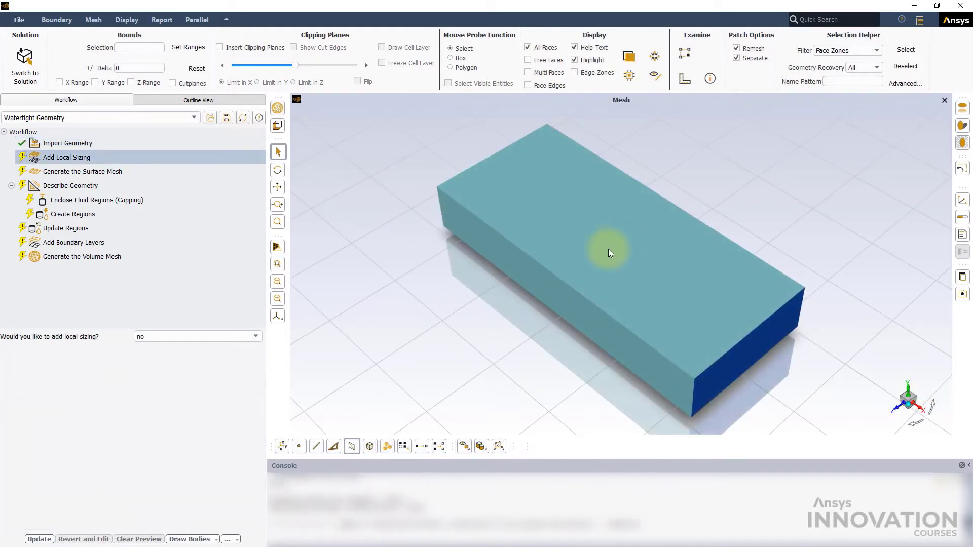
Hide the outer enclosure, zoom in on the board, and answer yes to adding local sizing.
left_click(609, 252)
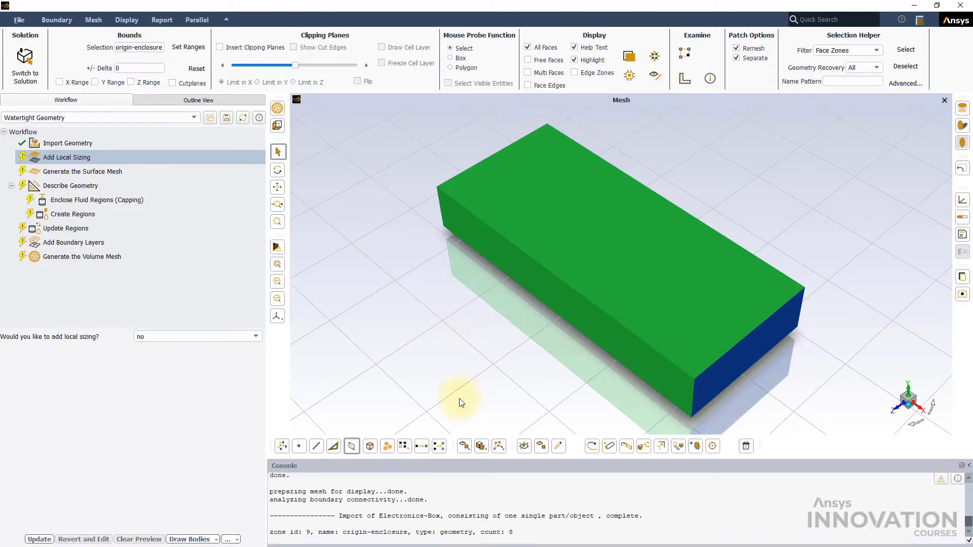
left_click(524, 445)
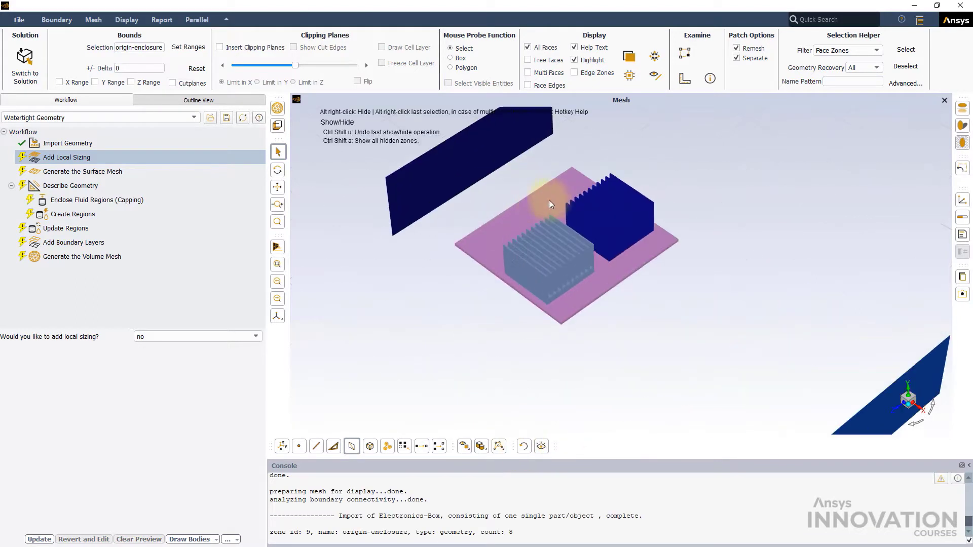
scroll(549, 200, "up", 6)
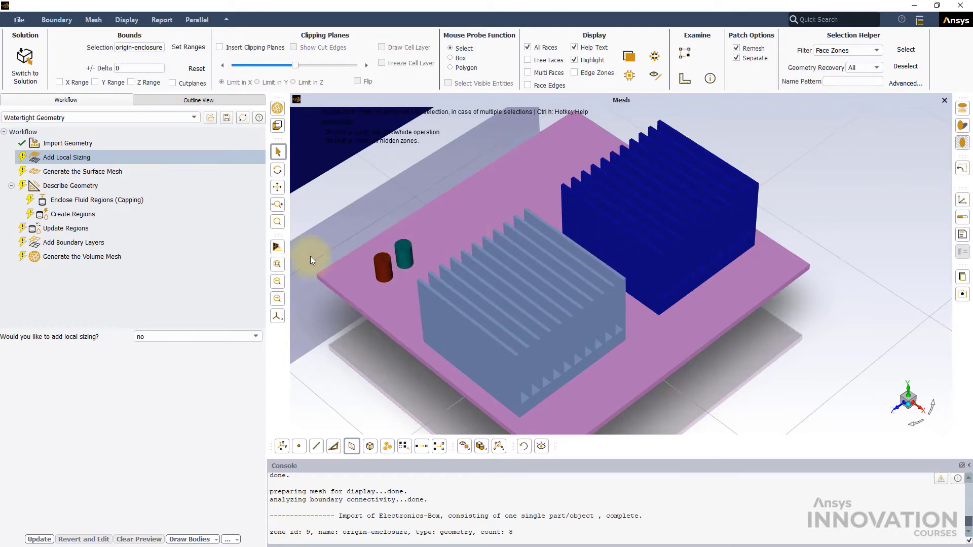
left_click(205, 336)
left_click(193, 346)
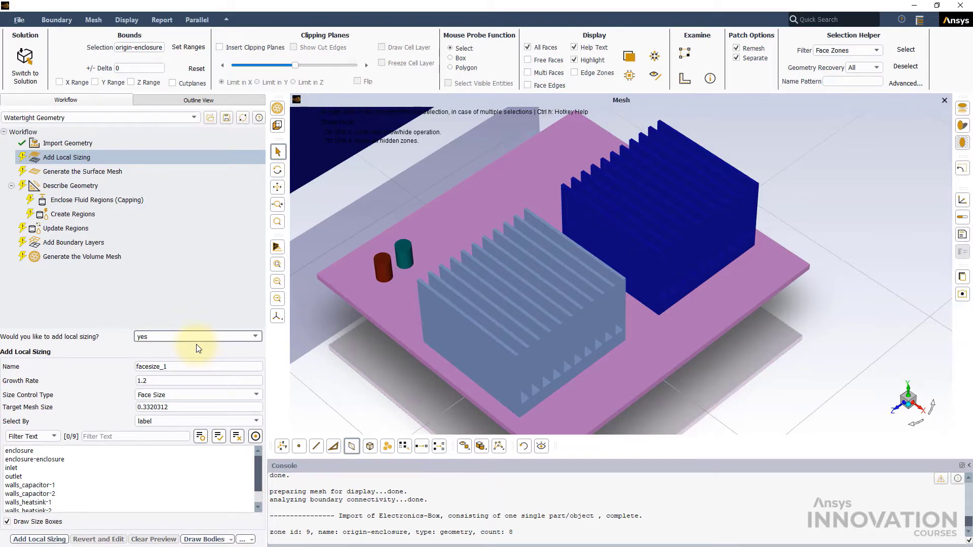
Set the size control type to Curvature, scoped to walls_capacitor-2.
left_click(212, 399)
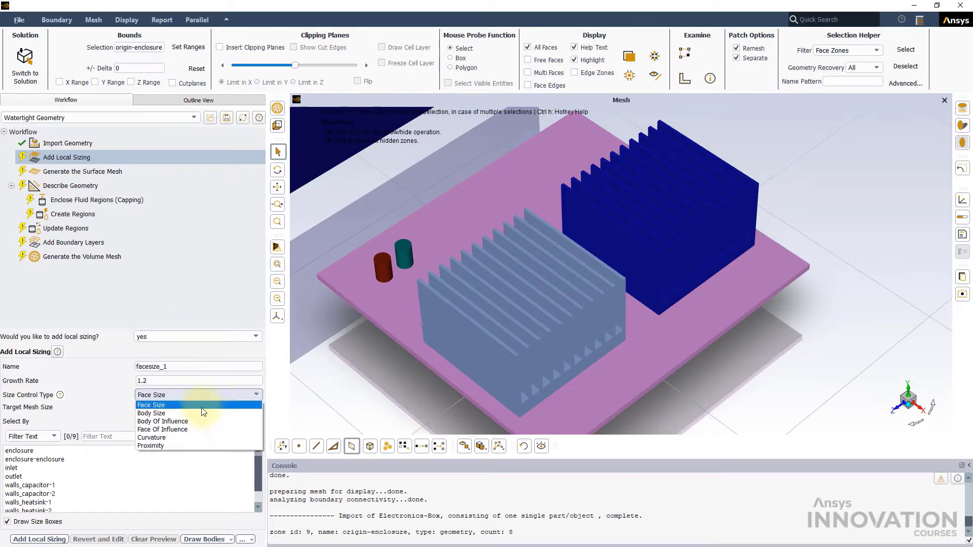
left_click(178, 437)
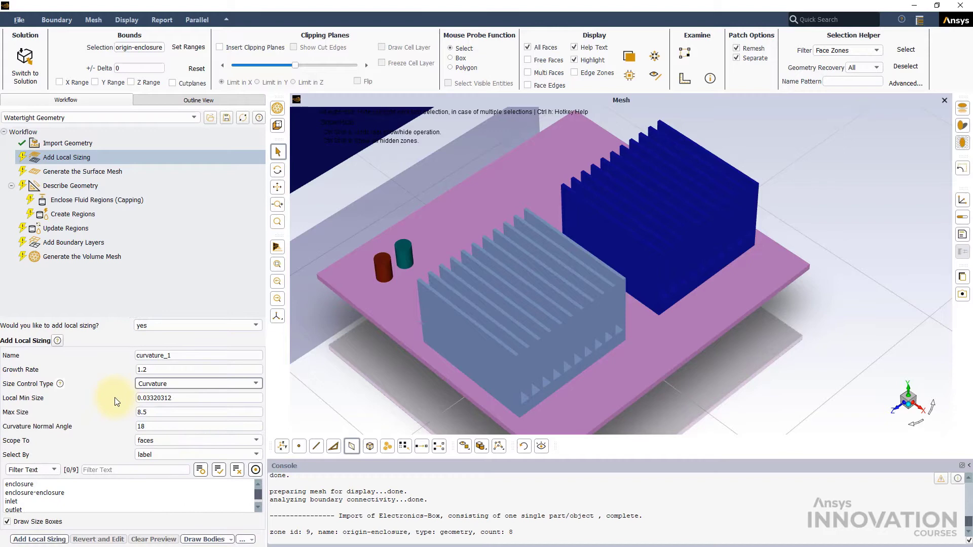
scroll(136, 490, "down", 1)
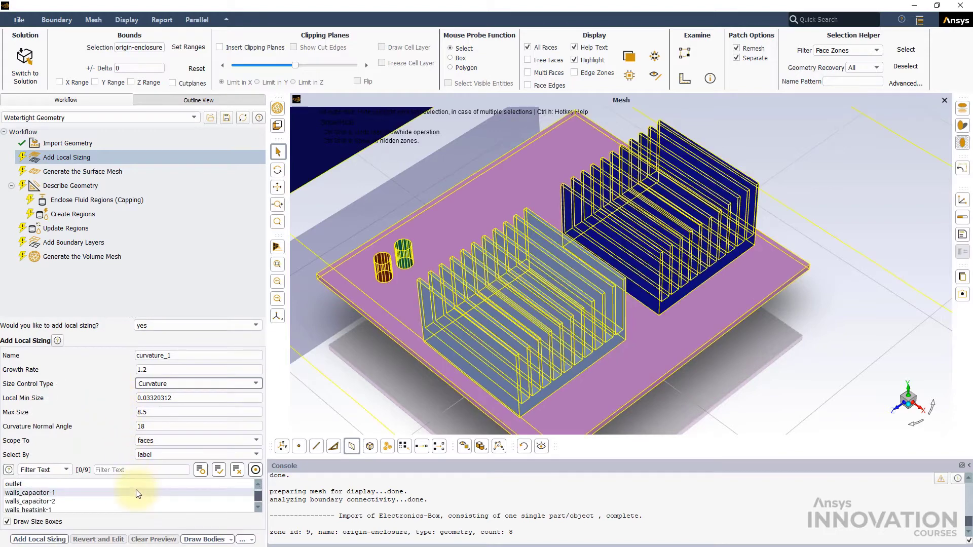
left_click(51, 501)
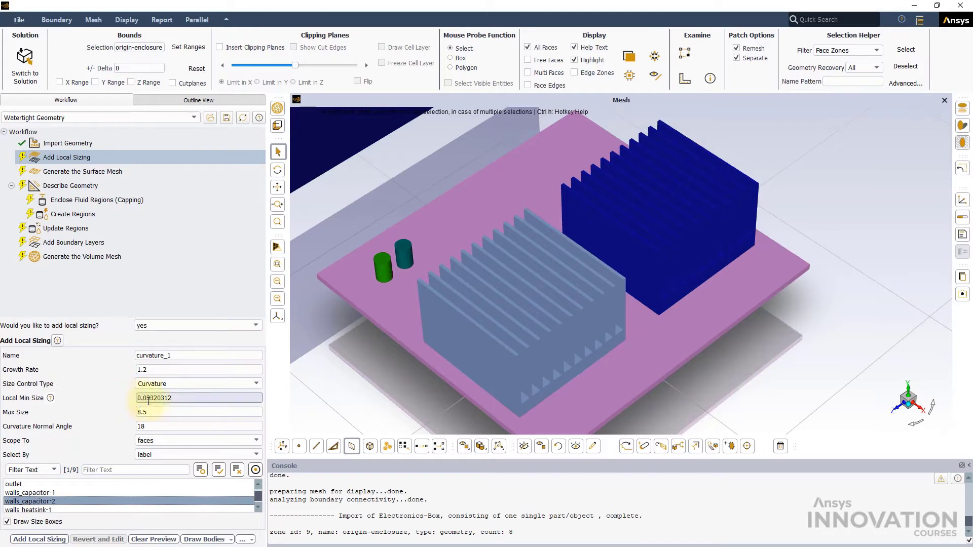
Enter local min size 0.03, max size 1 and curvature normal angle 10.
left_click(173, 400)
left_click_drag(172, 399, 146, 426)
key("BackSpace")
type("1")
left_click(140, 425)
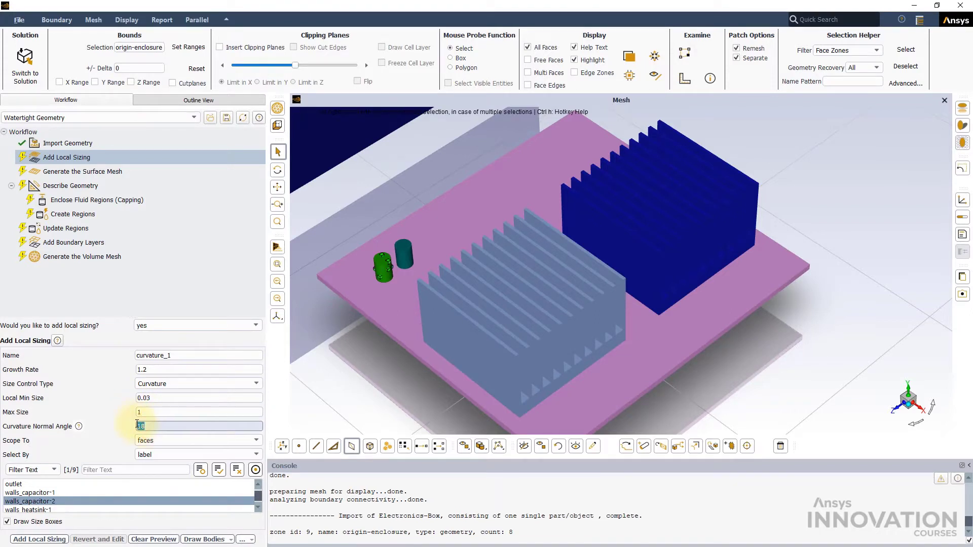
type("0")
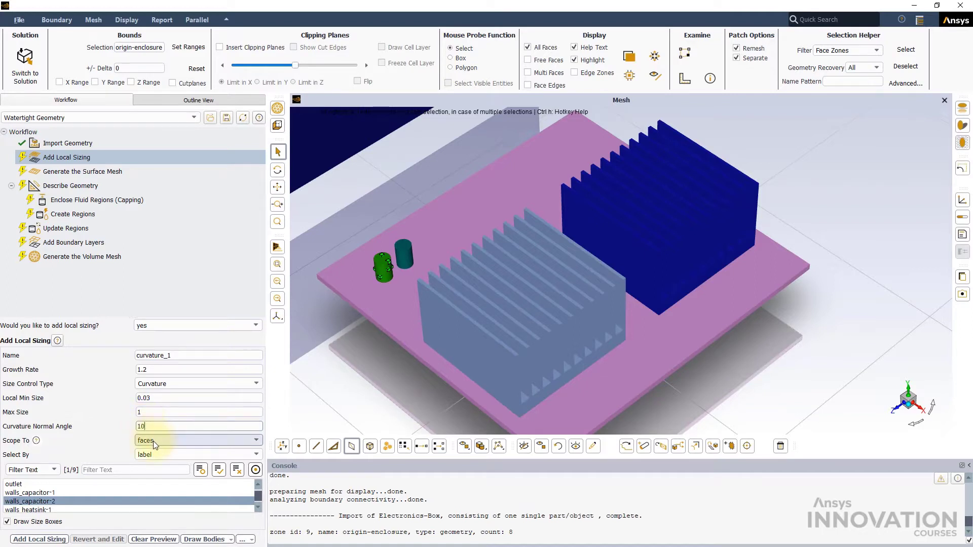
left_click(153, 441)
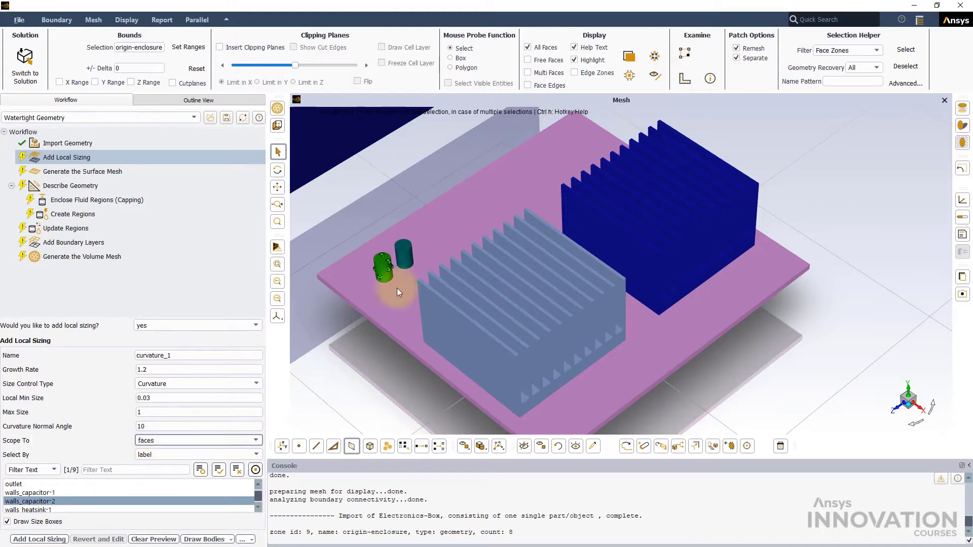
scroll(384, 264, "up", 3)
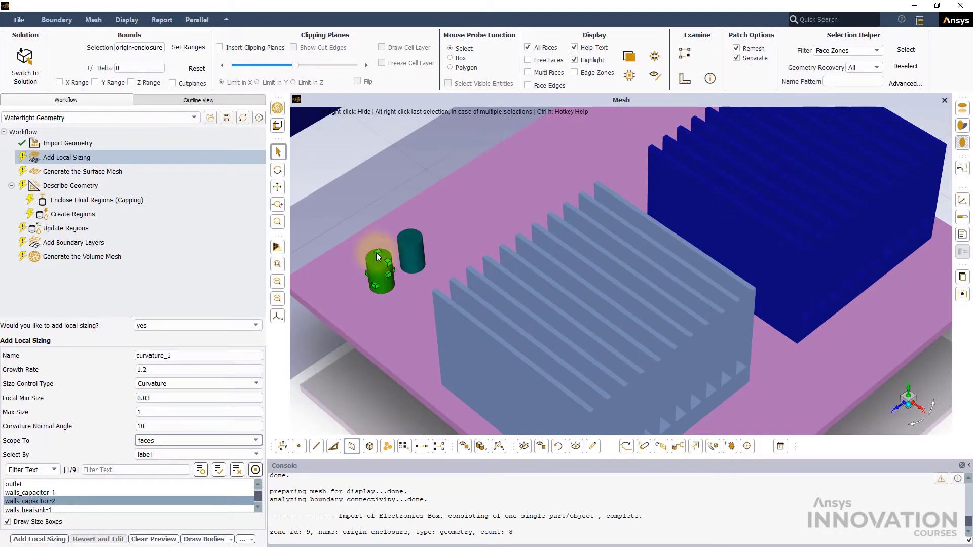
Add curvature_1 to the workflow's local sizing list.
left_click(46, 540)
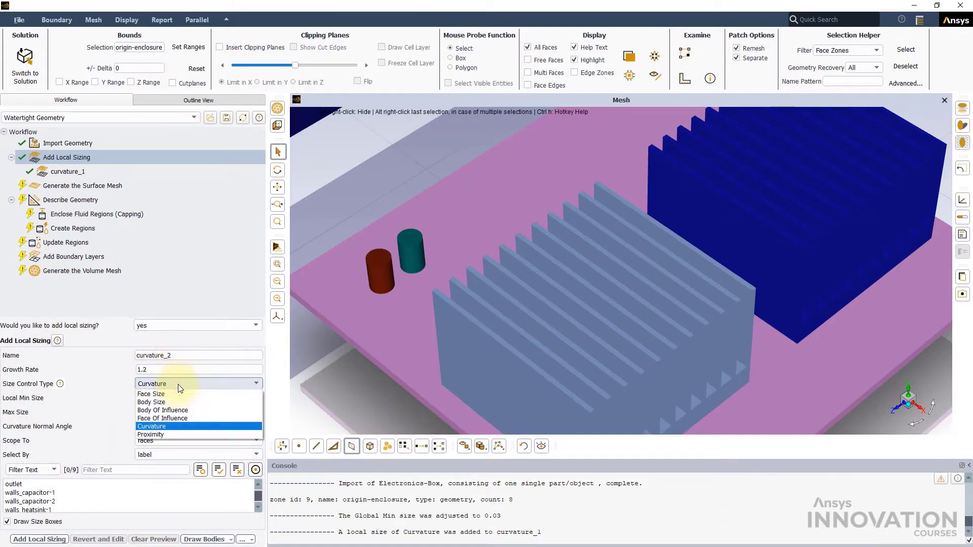
Create proximity_1 on walls_heatsink-2 with max size 1 and 3 cells per gap.
left_click(166, 435)
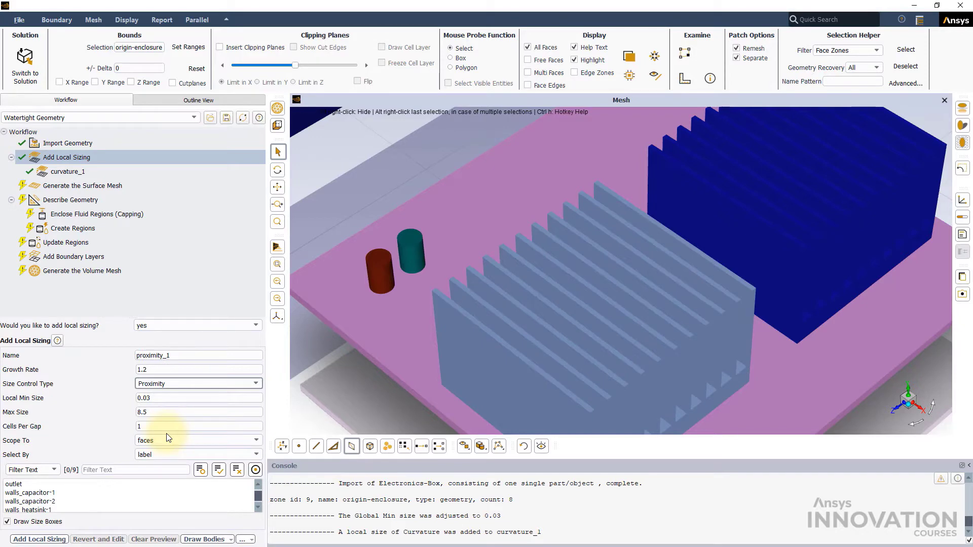
scroll(81, 499, "down", 3)
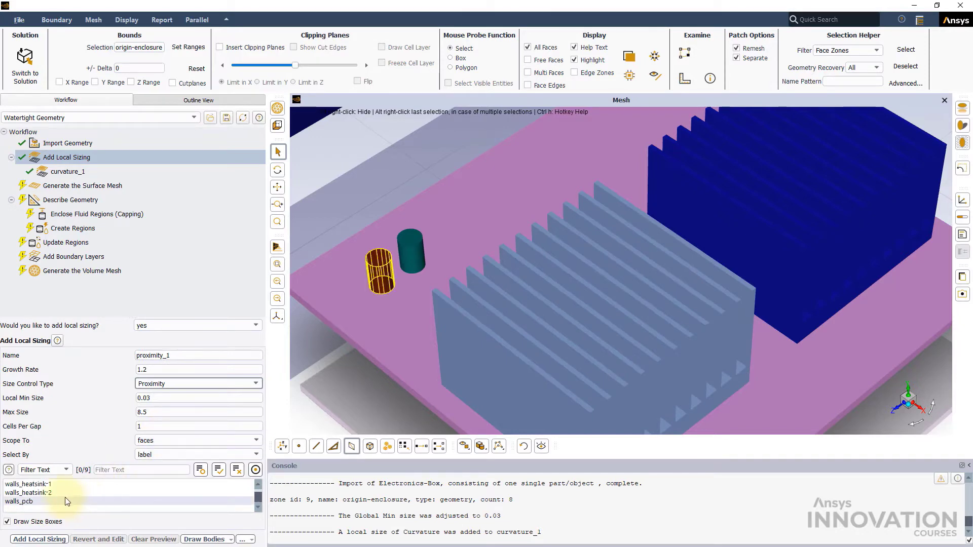
left_click(48, 493)
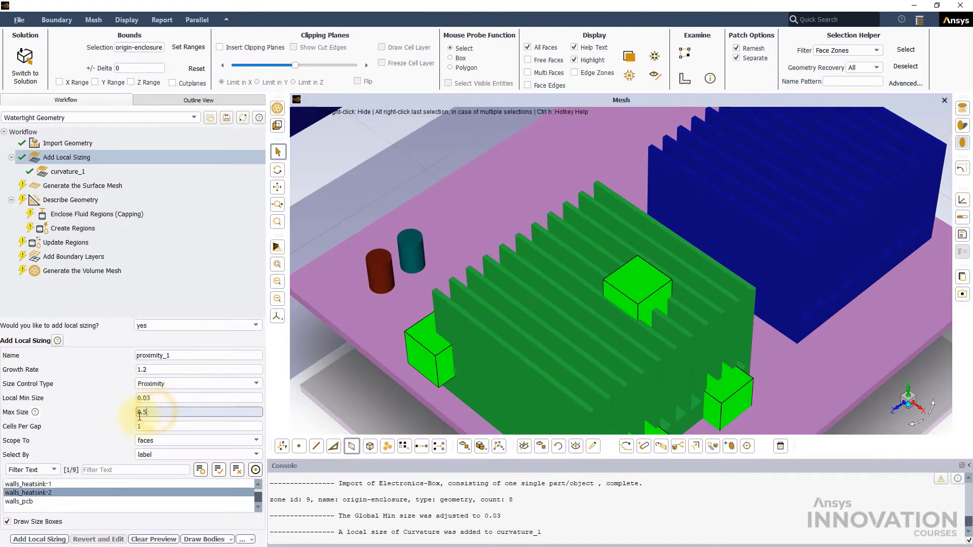
left_click_drag(149, 412, 130, 417)
type("1")
left_click_drag(154, 428, 128, 431)
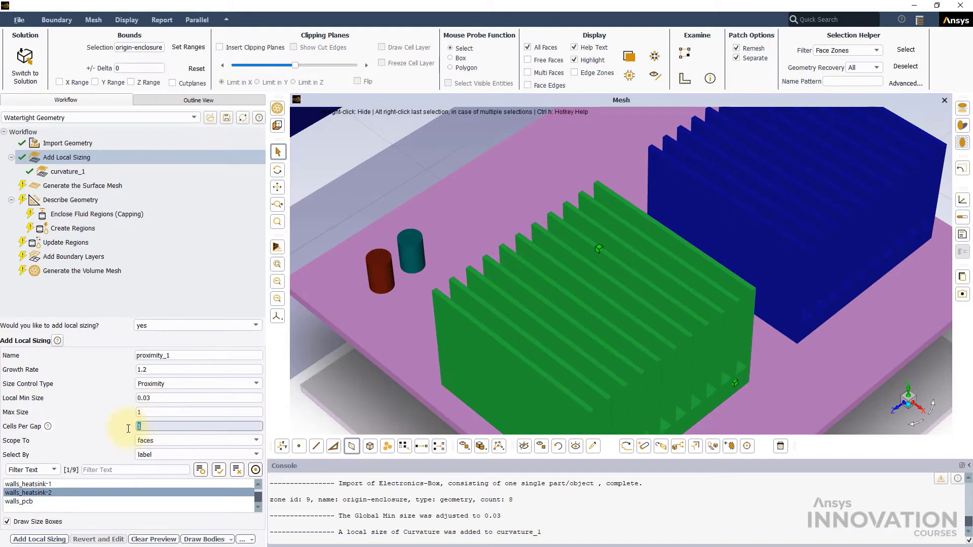
type("3")
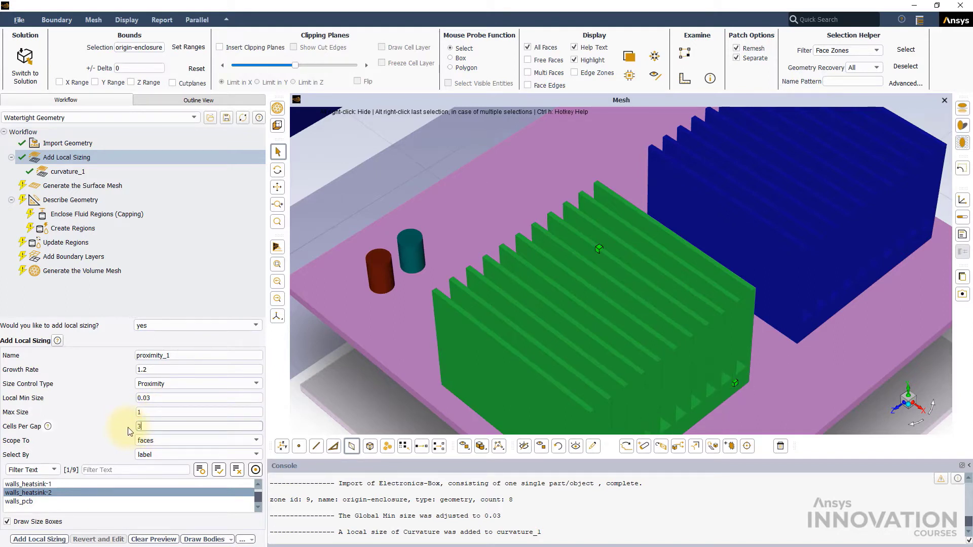
key("Tab")
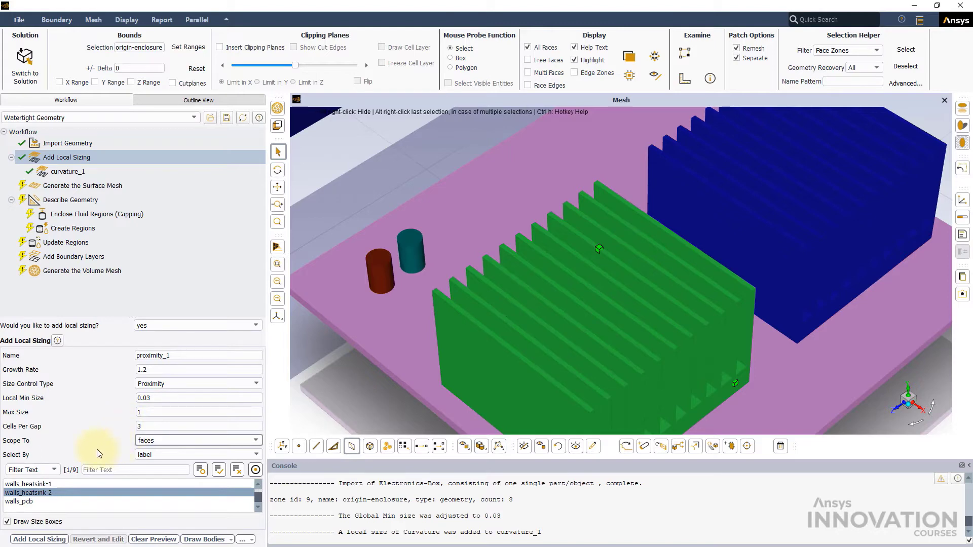
left_click(39, 539)
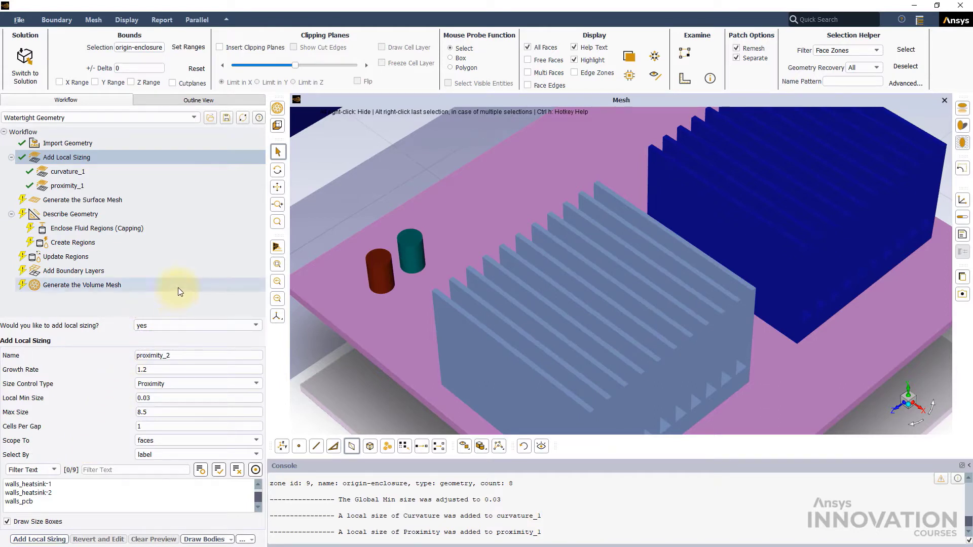
Bring up Generate the Surface Mesh, fit the model, and keep Curvature & Proximity size functions.
left_click(66, 200)
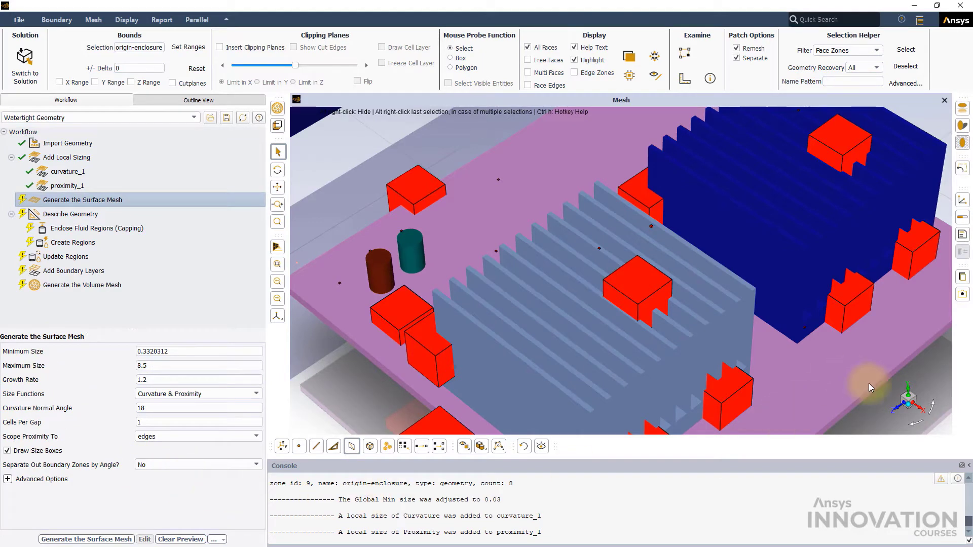
left_click(910, 408)
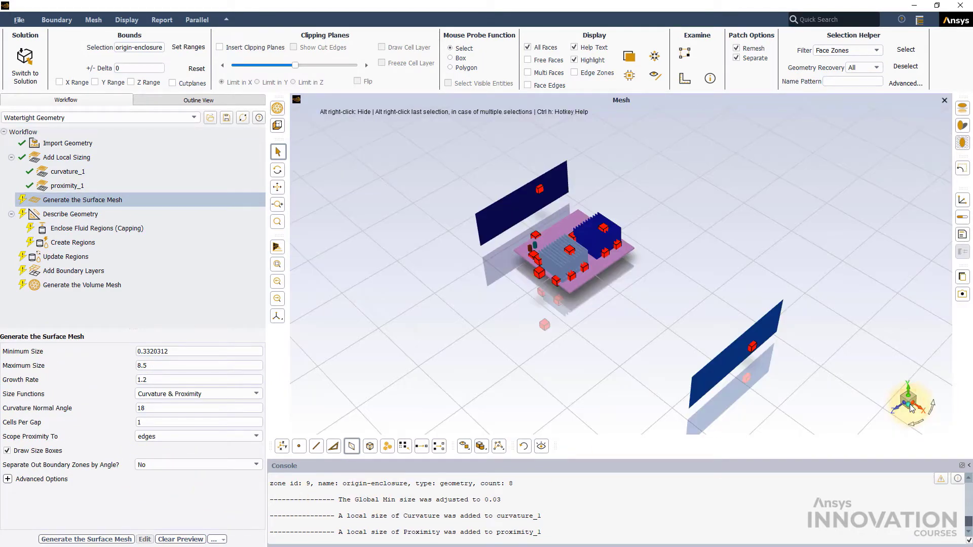
left_click(193, 395)
left_click(191, 419)
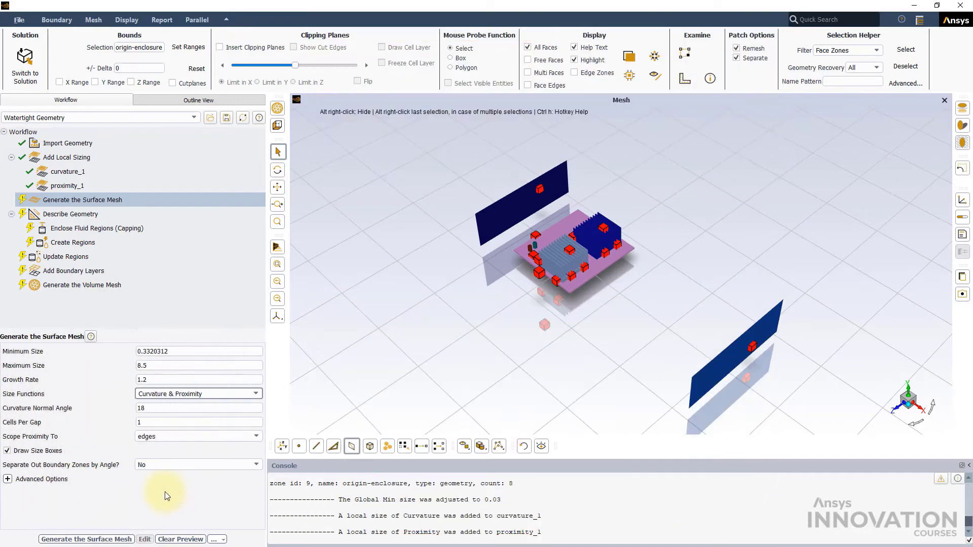
Set the surface mesh minimum size to 0.3 and scope proximity to faces.
left_click(164, 351)
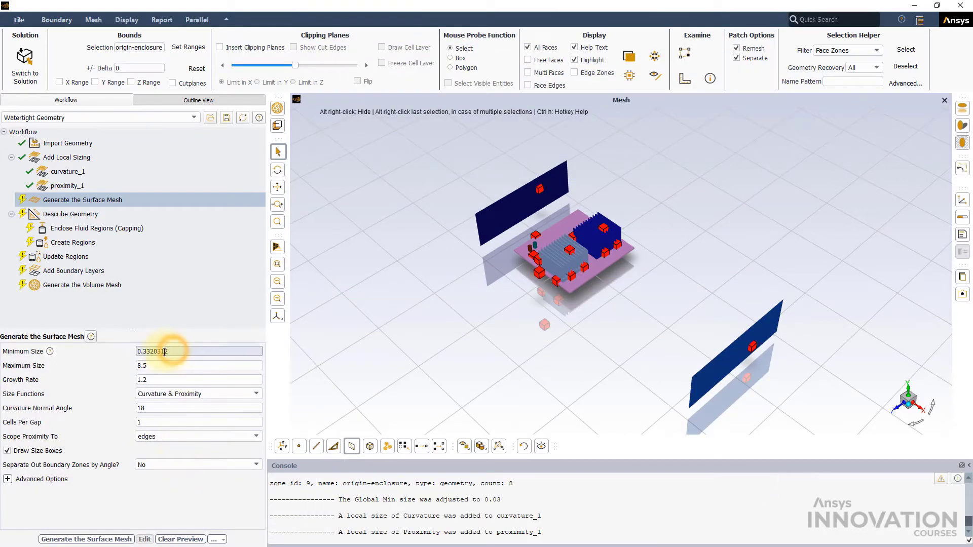
left_click_drag(166, 351, 148, 354)
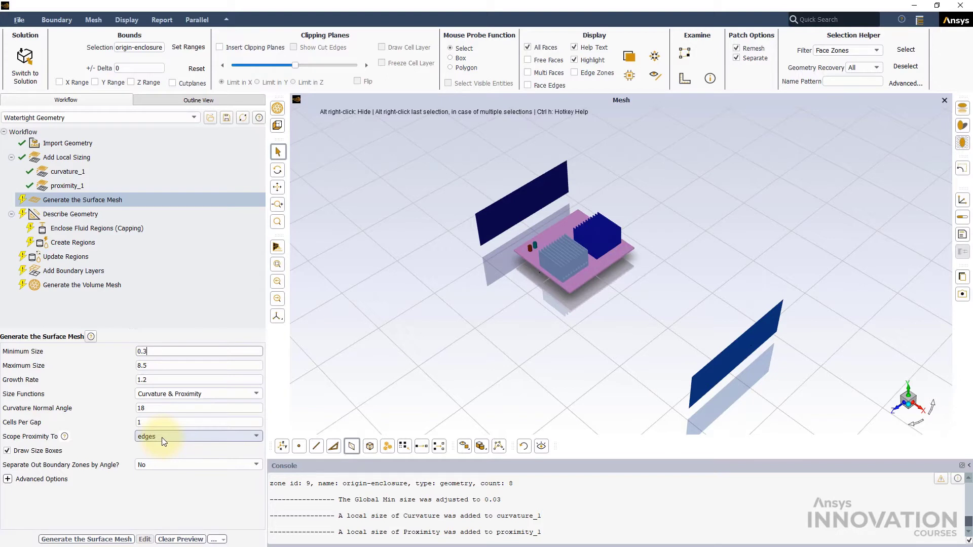
left_click(162, 436)
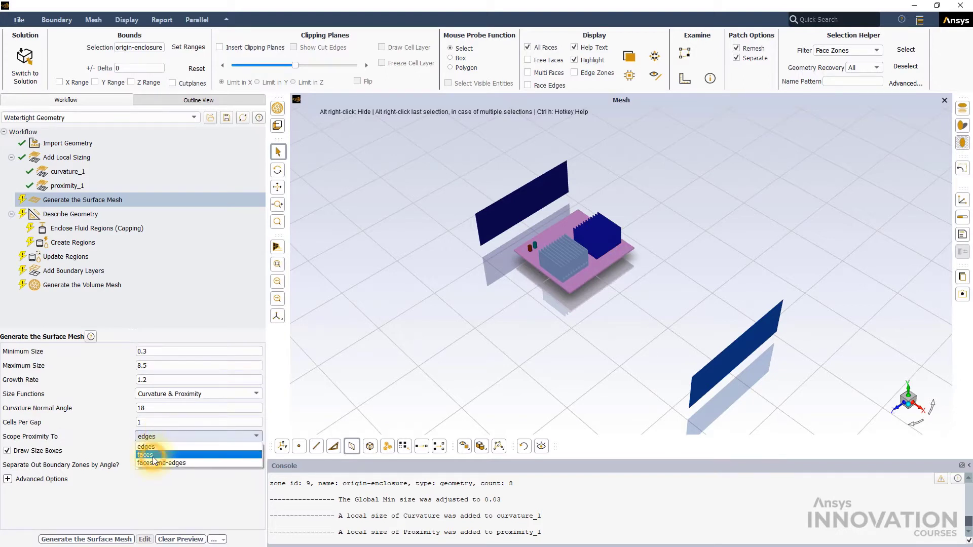
left_click(152, 454)
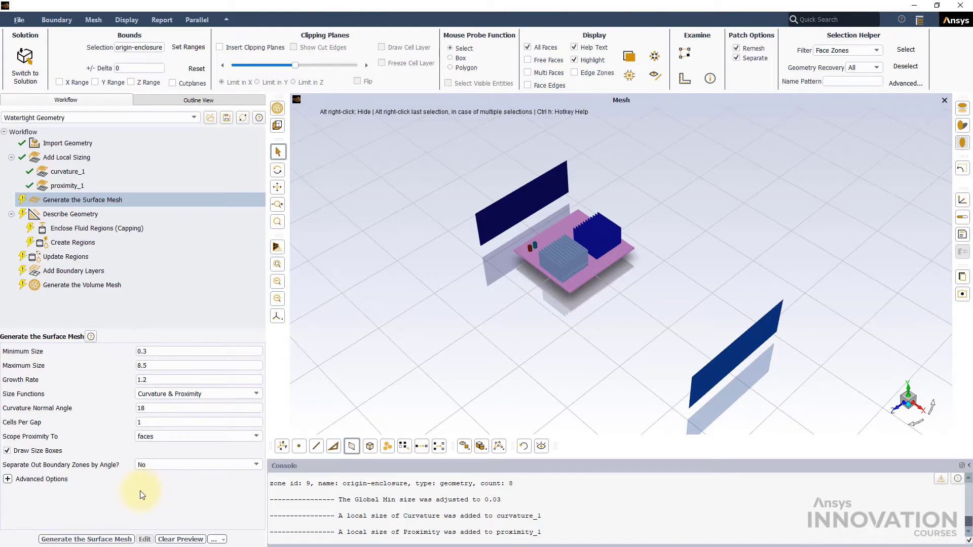
Generate the surface mesh and hide the enclosure face zone.
left_click(101, 539)
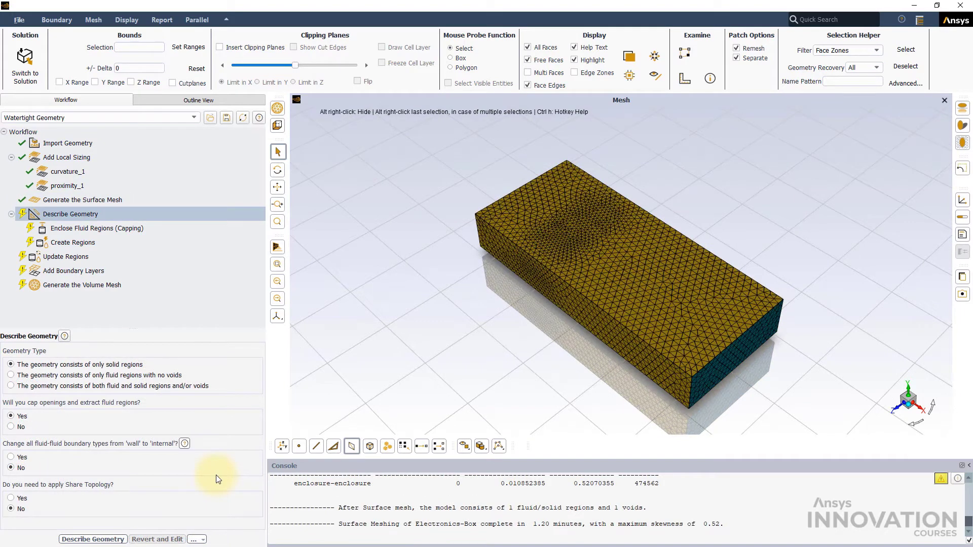
left_click(621, 281)
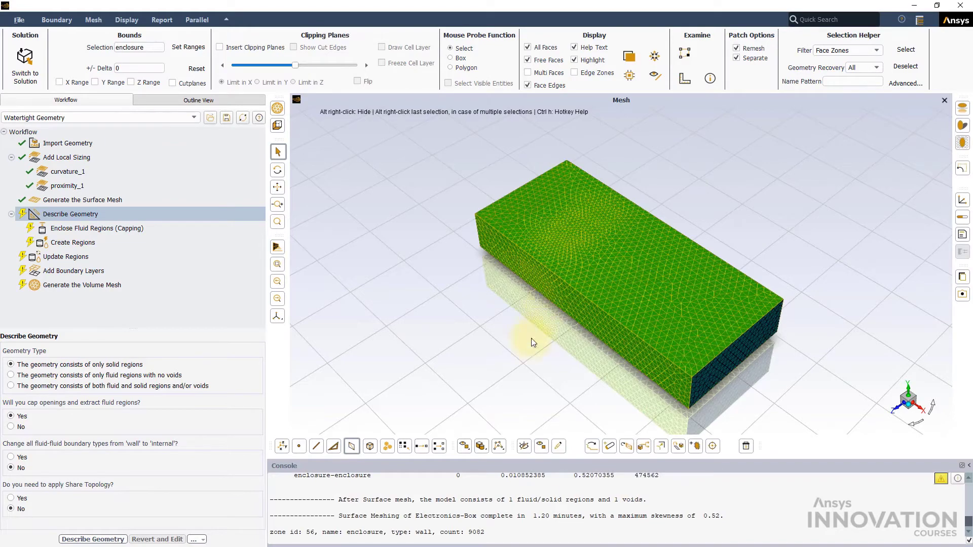
left_click(524, 445)
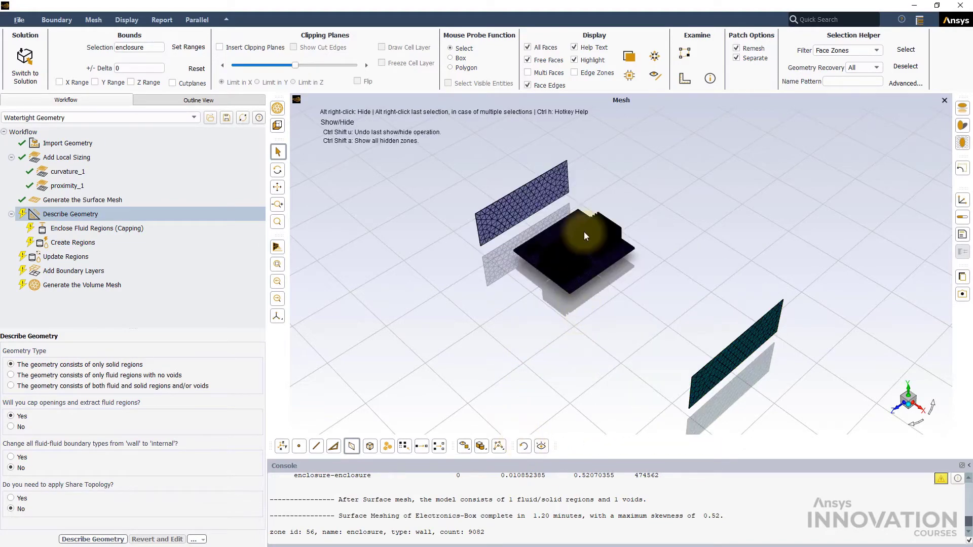
Zoom and orbit around the fins and board to inspect refinement, then reopen curvature_1.
scroll(584, 232, "up", 5)
scroll(466, 261, "up", 8)
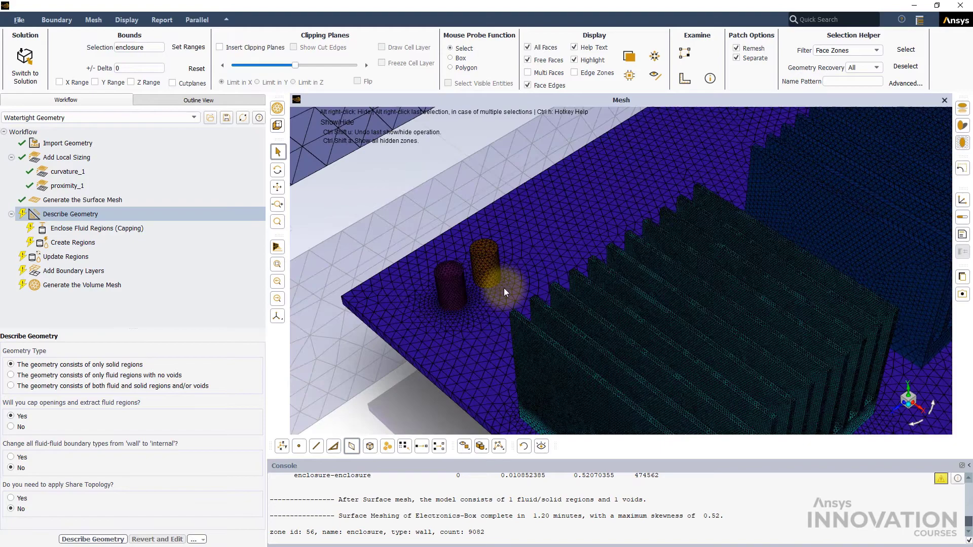
scroll(348, 264, "up", 6)
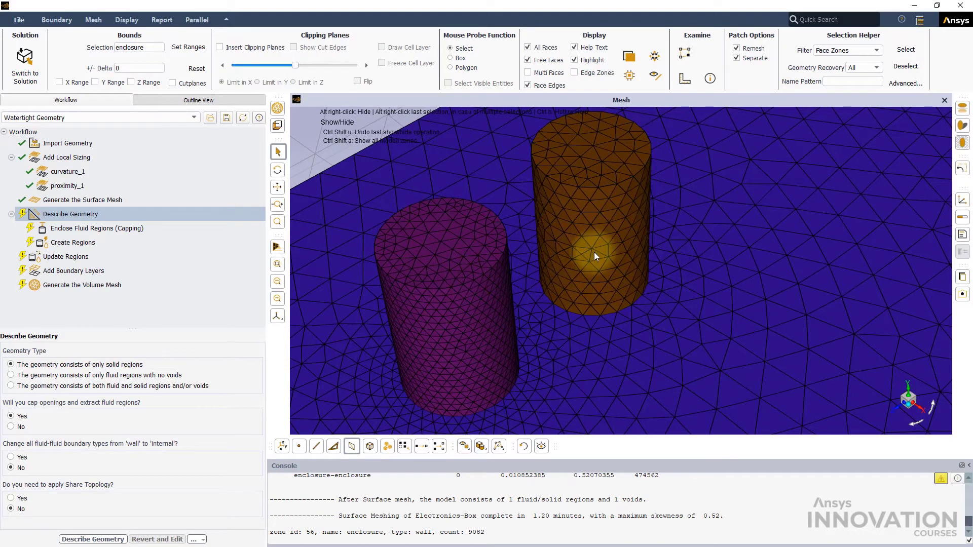
scroll(491, 297, "down", 8)
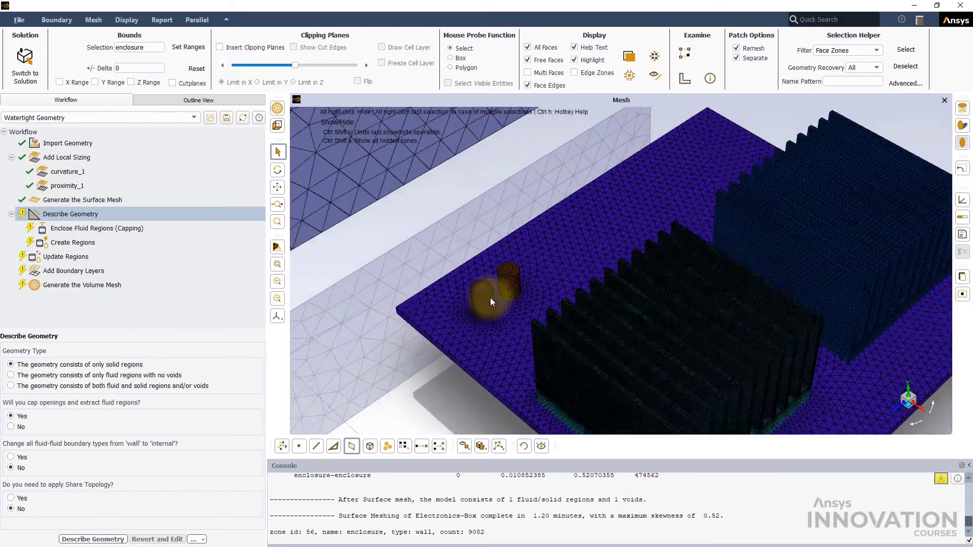
scroll(805, 383, "up", 5)
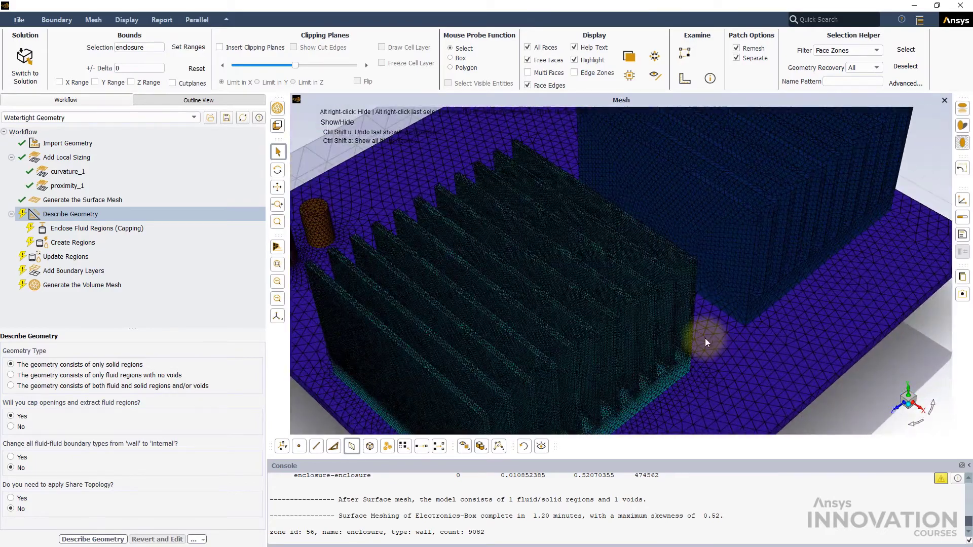
left_click_drag(704, 338, 646, 371)
scroll(749, 289, "up", 8)
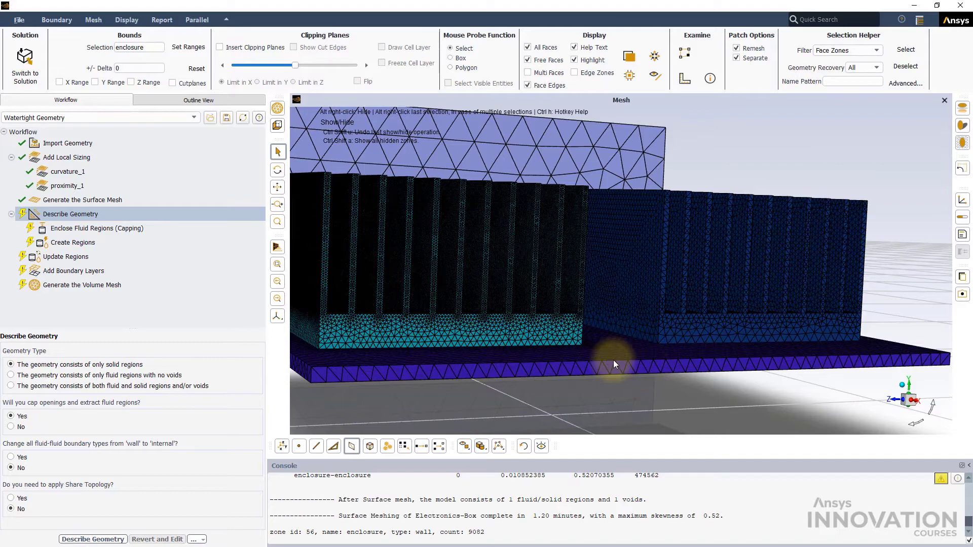
scroll(613, 359, "down", 5)
left_click_drag(578, 354, 622, 384)
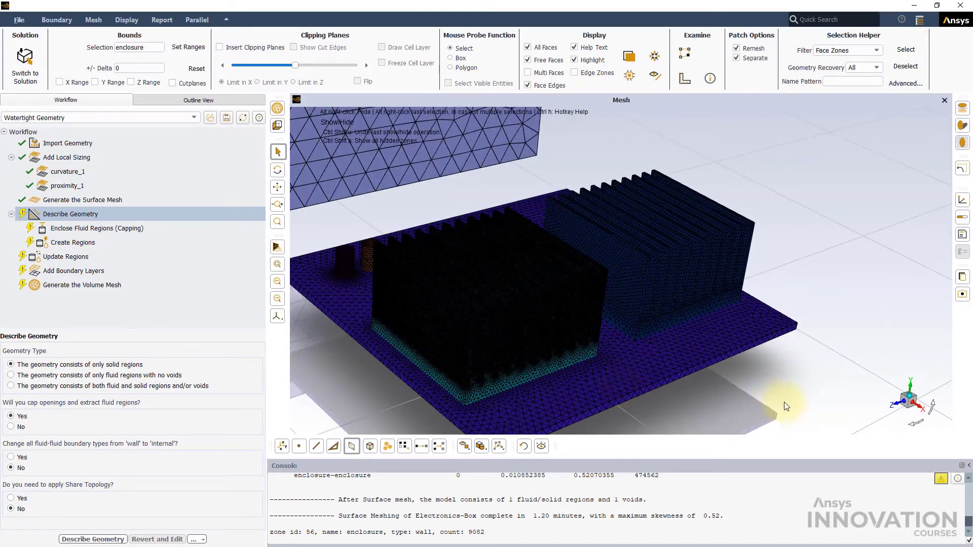
left_click(909, 399)
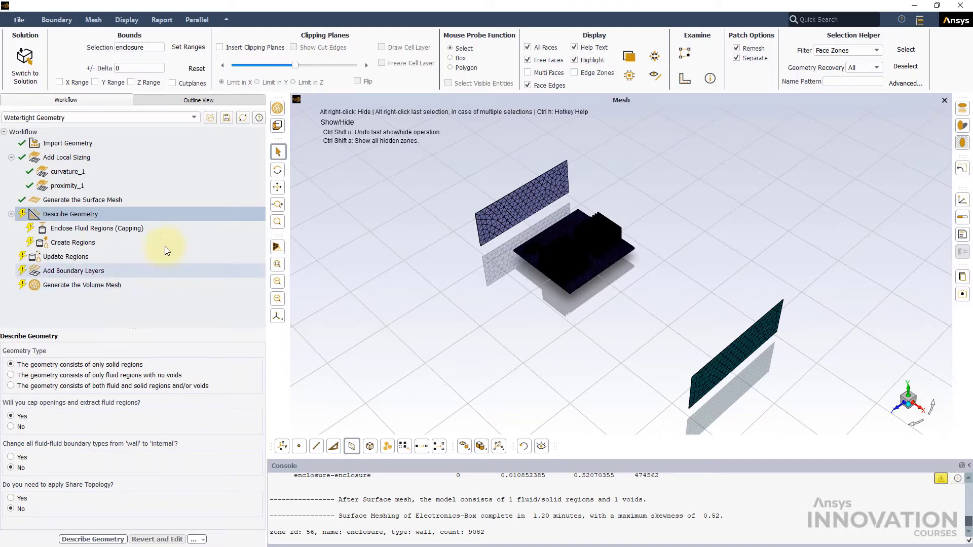
left_click(69, 171)
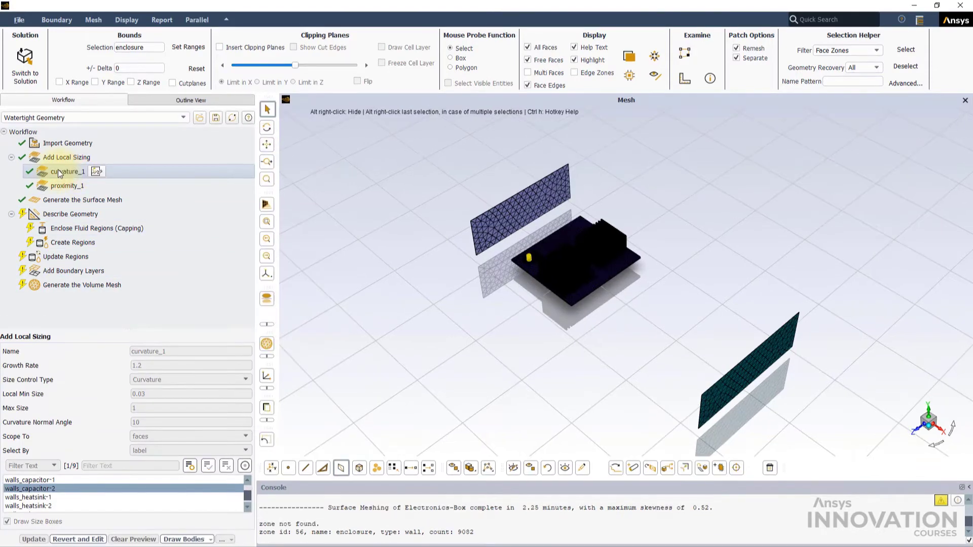
Revert the mesh and extend curvature_1 to walls_capacitor-1 as well.
left_click(89, 540)
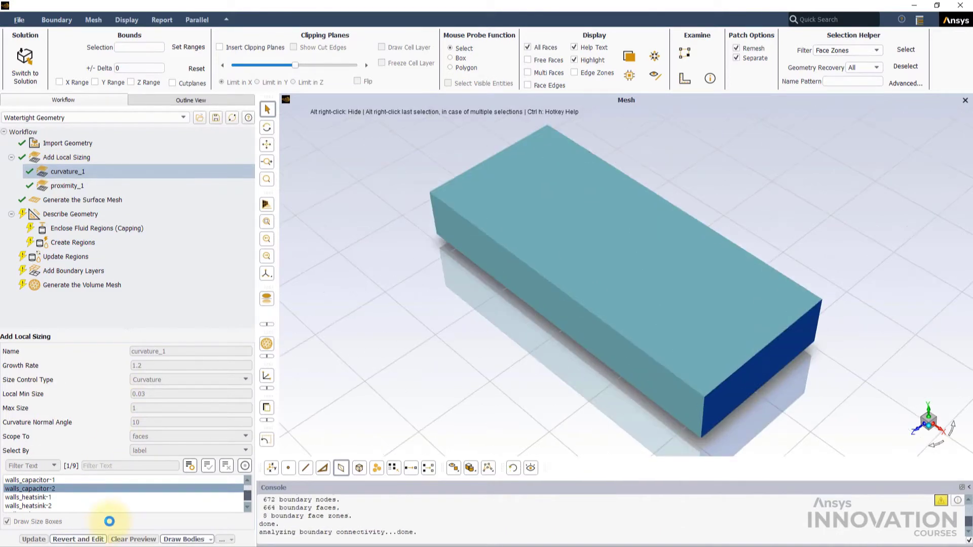
left_click(62, 480)
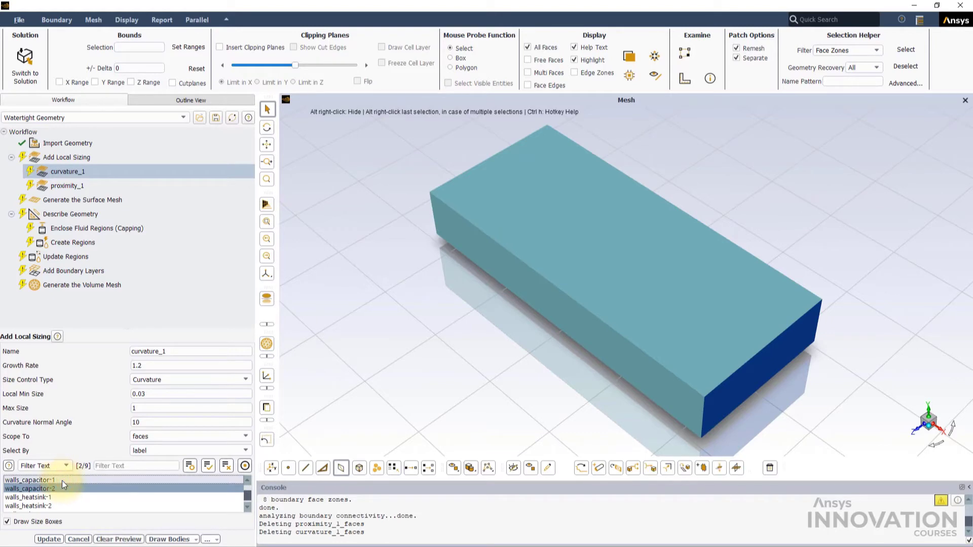
left_click(48, 539)
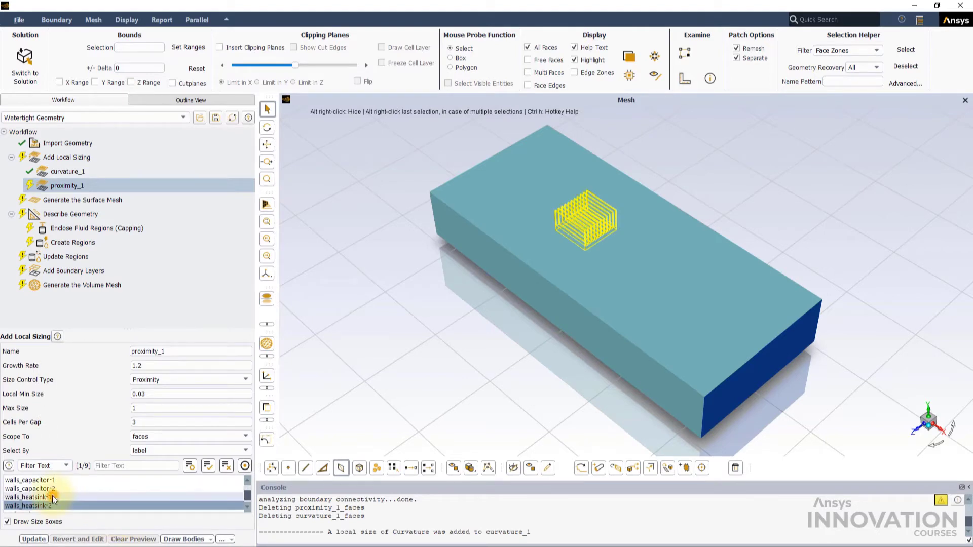
Add walls_heatsink-1 and walls_pcb to proximity_1 and regenerate the surface mesh.
left_click(85, 498)
scroll(65, 507, "down", 1)
left_click(51, 509)
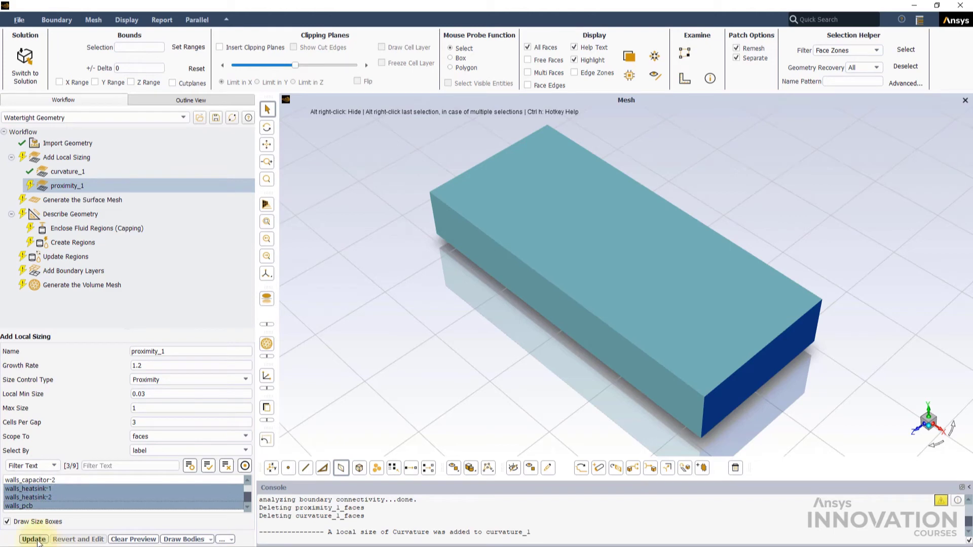
left_click(34, 539)
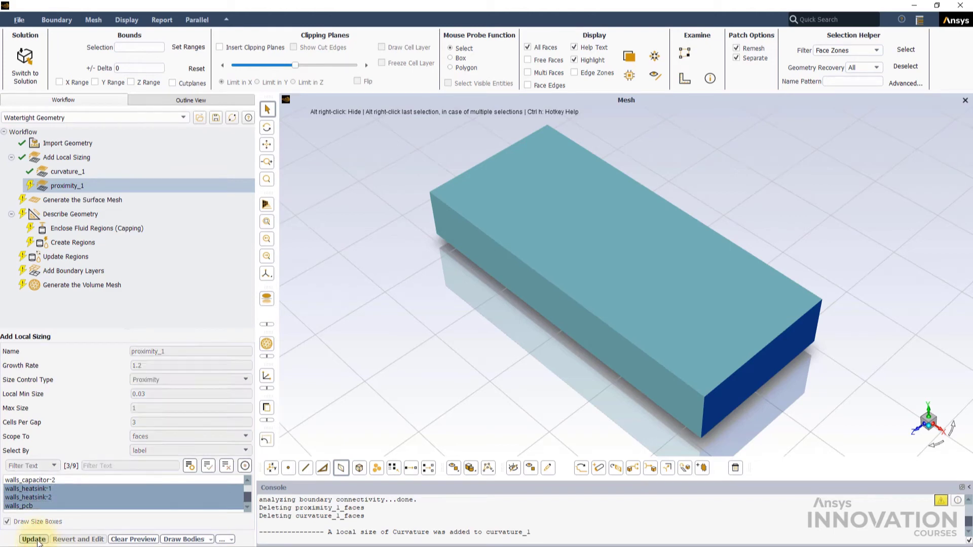
left_click(70, 540)
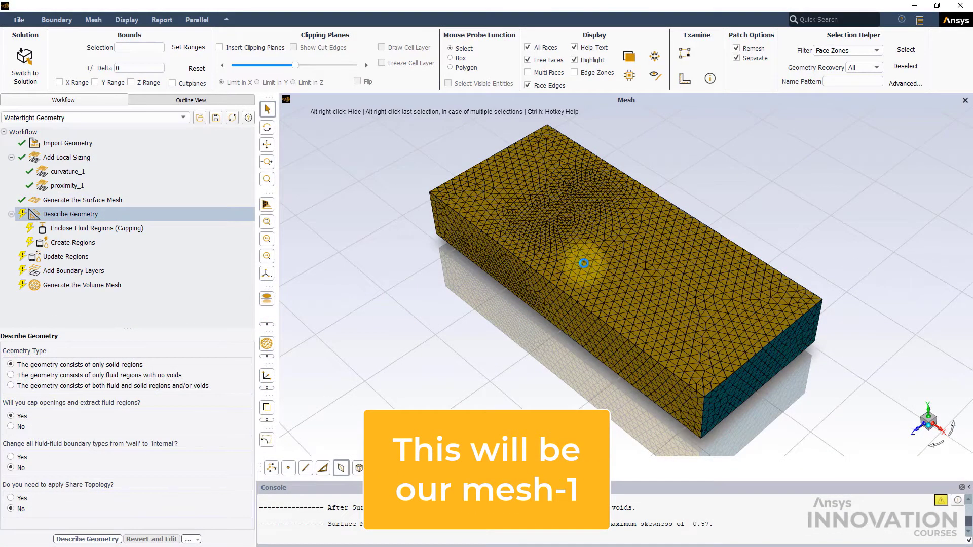
Hide the enclosure box faces and inspect the refined surface mesh on the capacitors and heat-sink fin gaps.
right_click(583, 263)
left_click(512, 468)
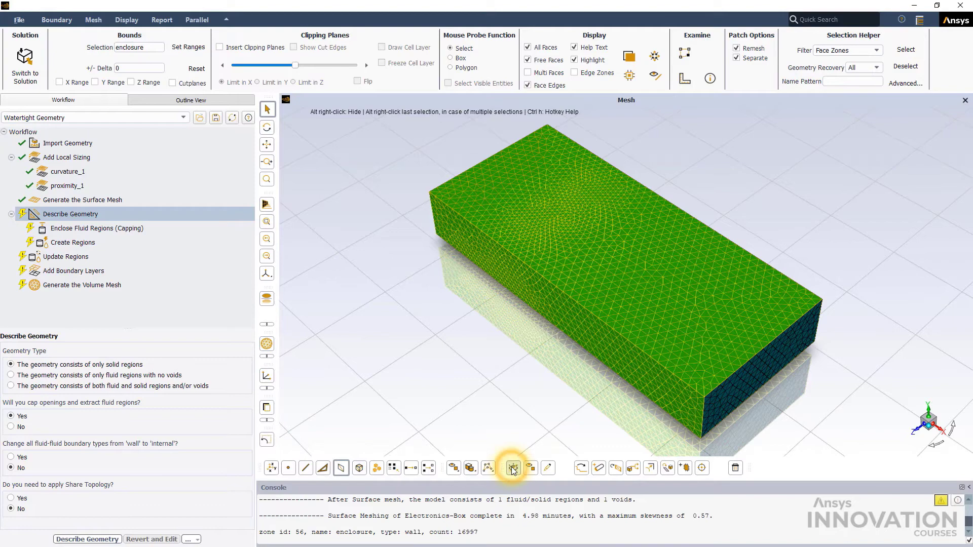
scroll(520, 231, "up", 8)
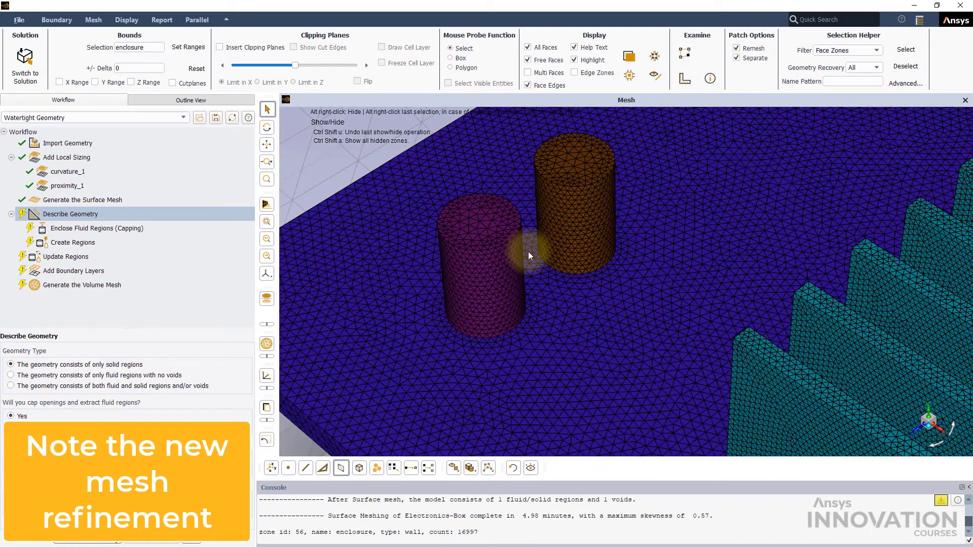
scroll(527, 248, "up", 5)
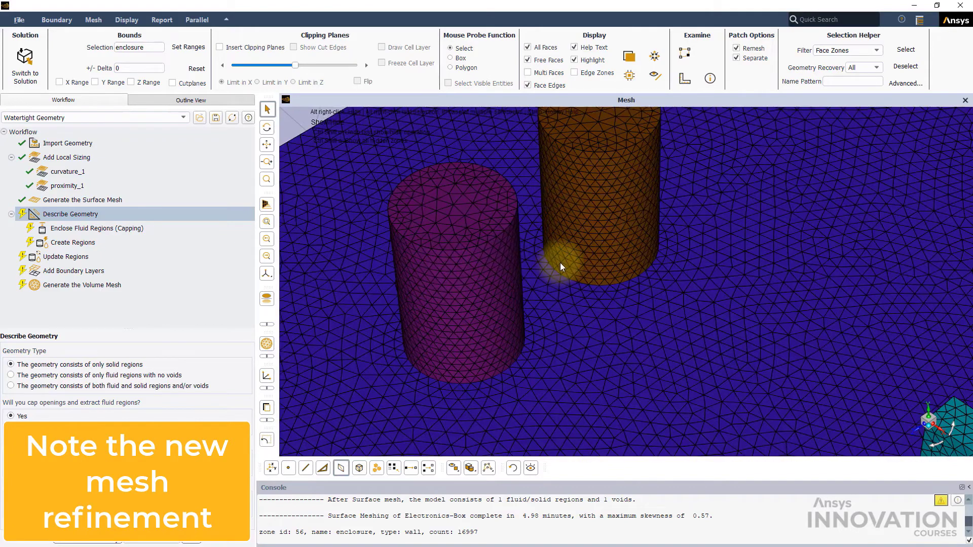
scroll(561, 265, "down", 5)
scroll(771, 364, "up", 3)
left_click_drag(858, 371, 684, 323)
scroll(628, 289, "up", 3)
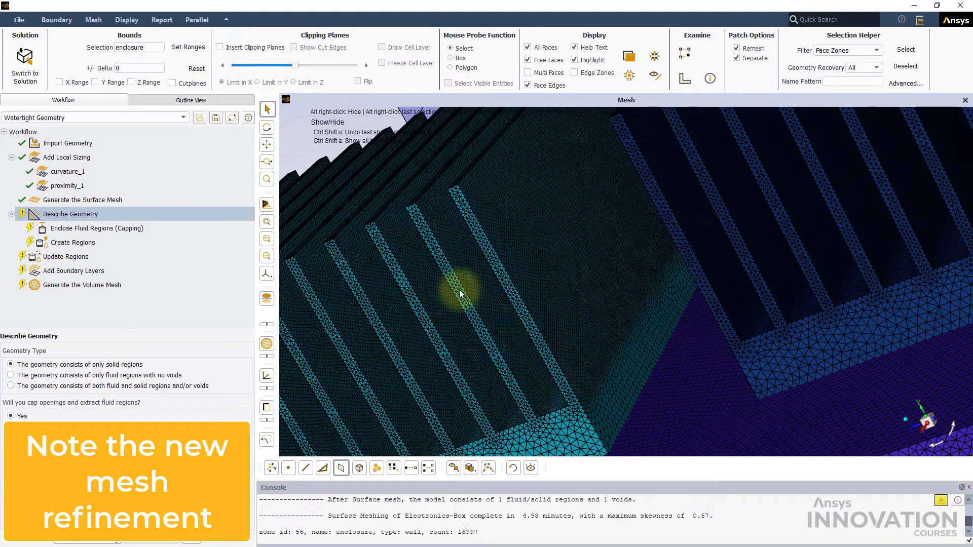
left_click_drag(719, 275, 563, 401)
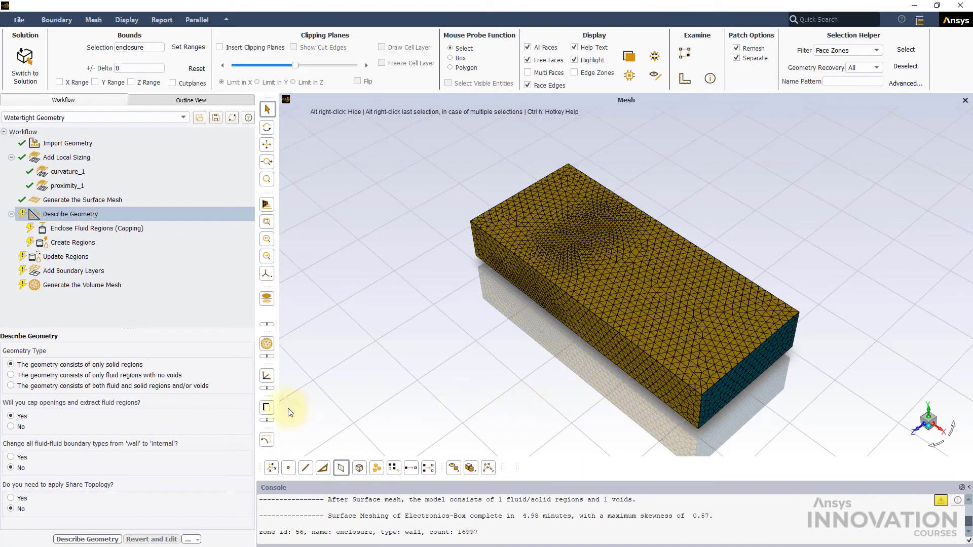
Describe the geometry as fluid regions with no voids and update the boundaries.
left_click(88, 376)
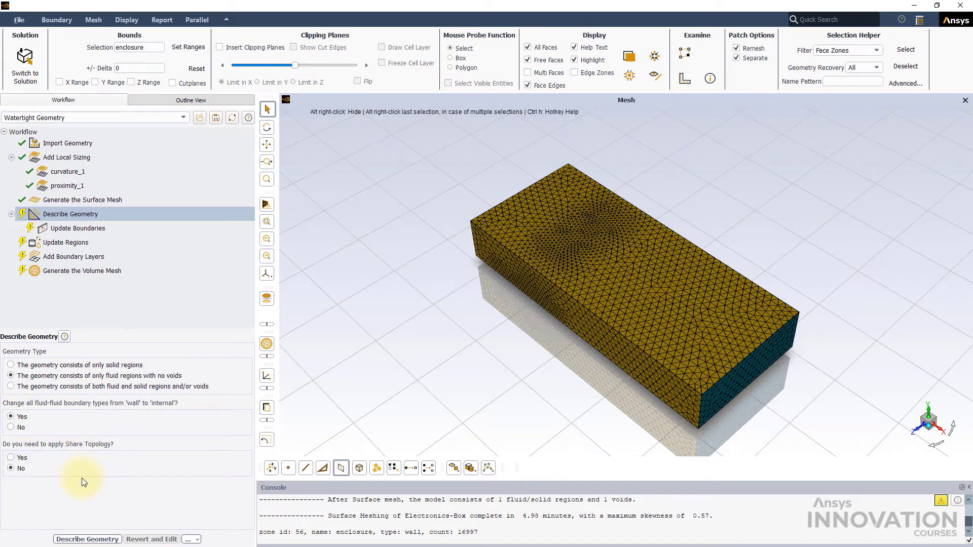
left_click(89, 539)
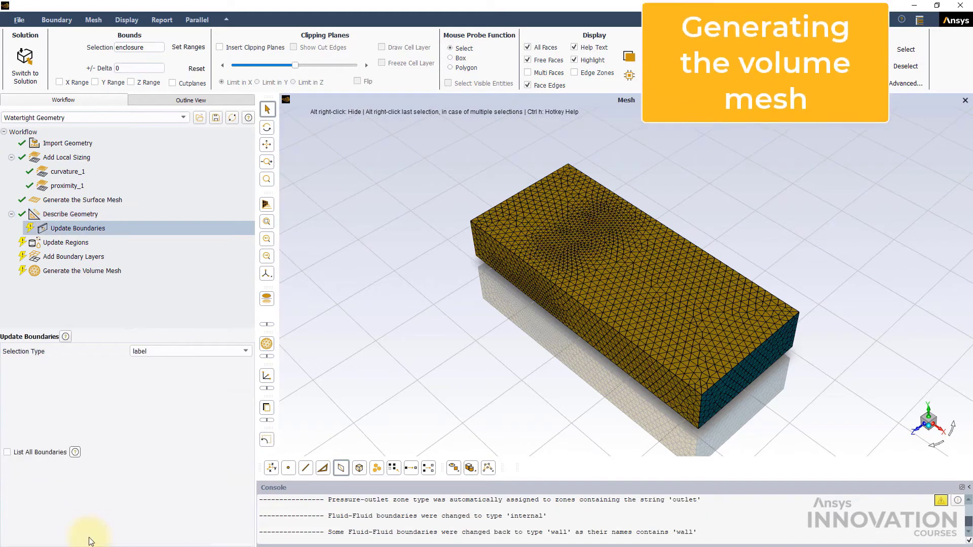
left_click(60, 538)
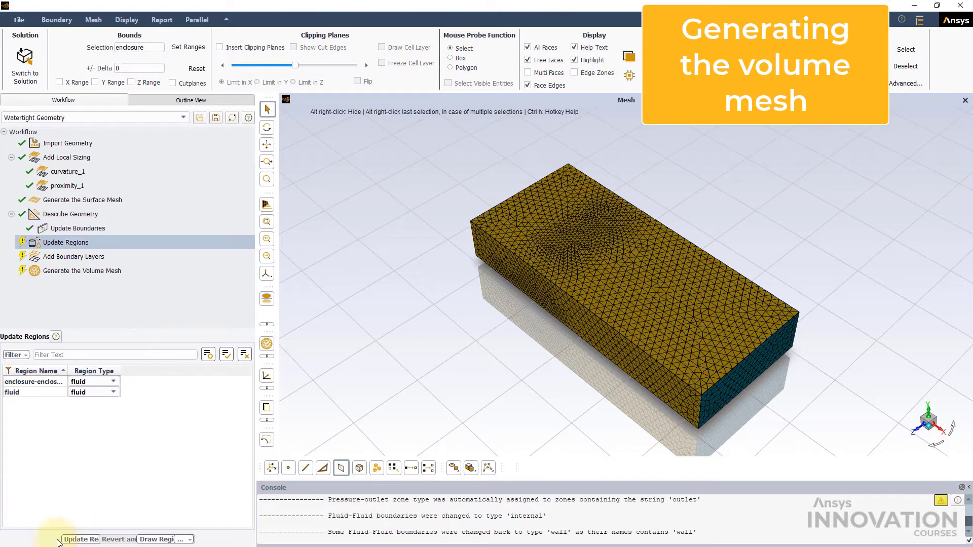
Set the fluid region type to dead, add smooth-transition boundary layers, and generate the polyhedral volume mesh.
left_click(103, 394)
left_click(87, 417)
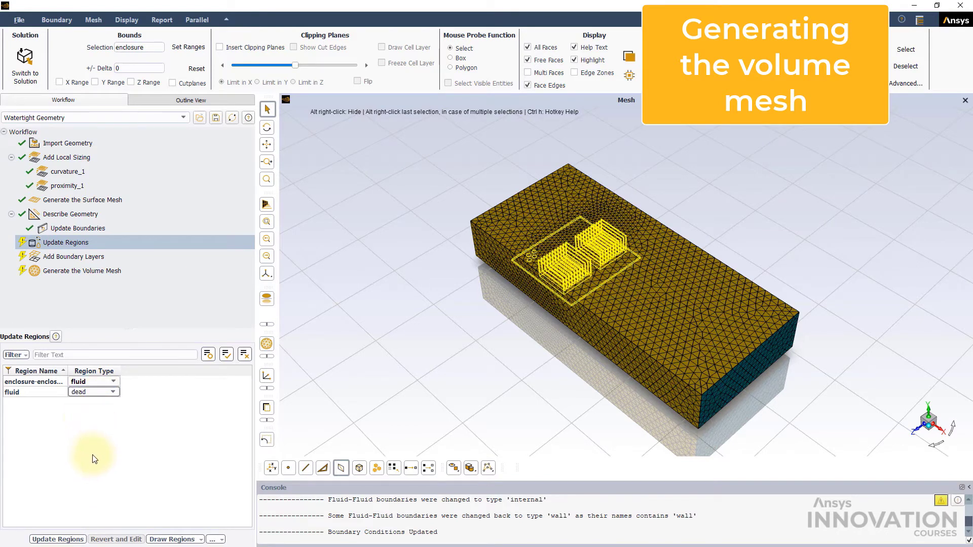
left_click(65, 540)
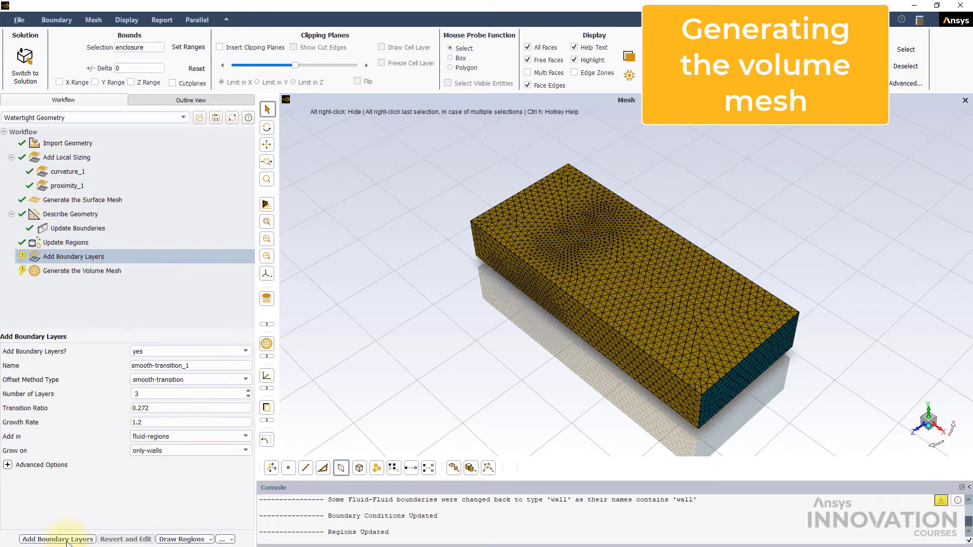
left_click(68, 541)
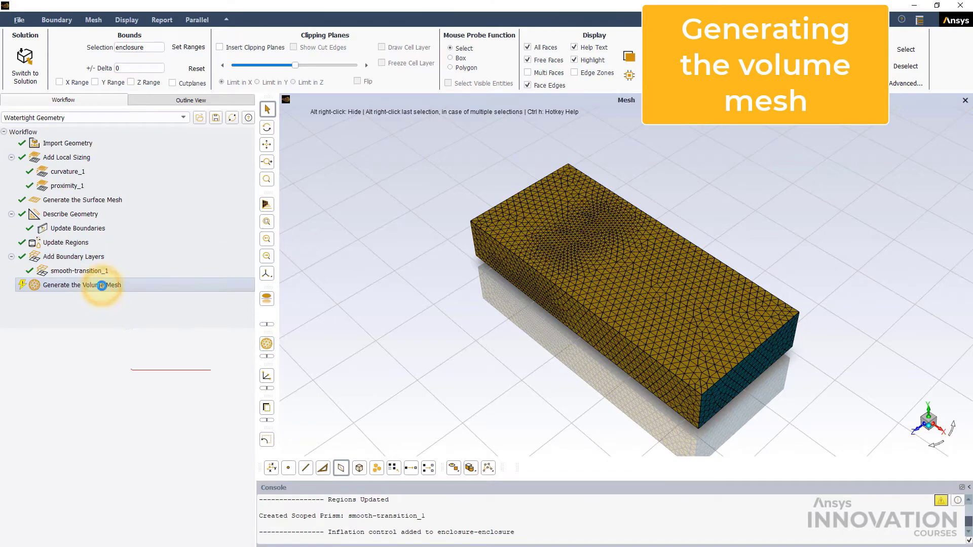
left_click(51, 531)
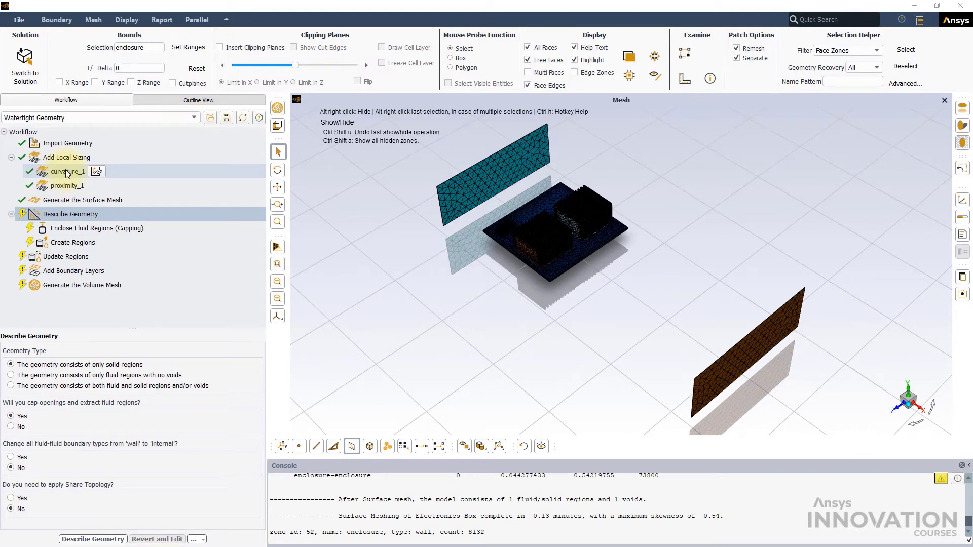
Delete the curvature_1 local sizing control.
left_click(65, 170)
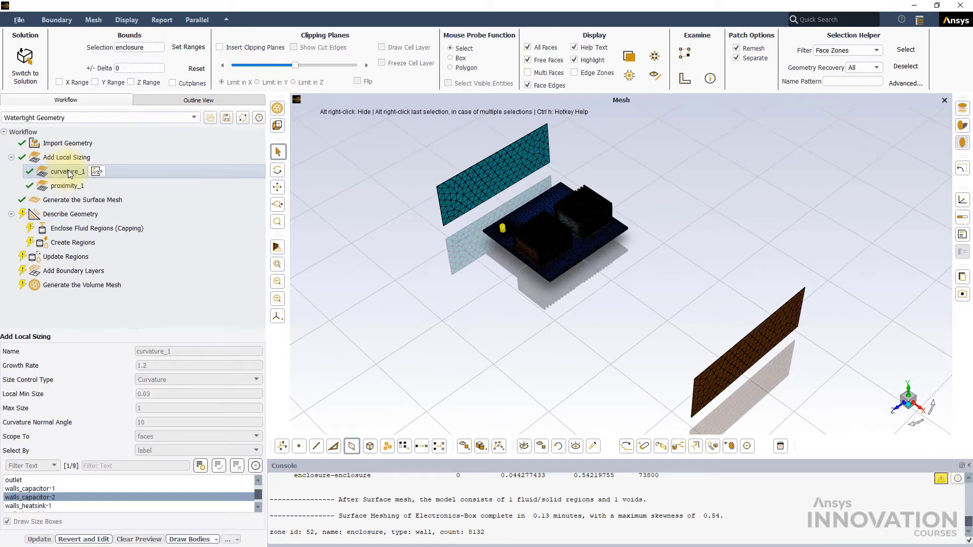
right_click(65, 171)
left_click(81, 189)
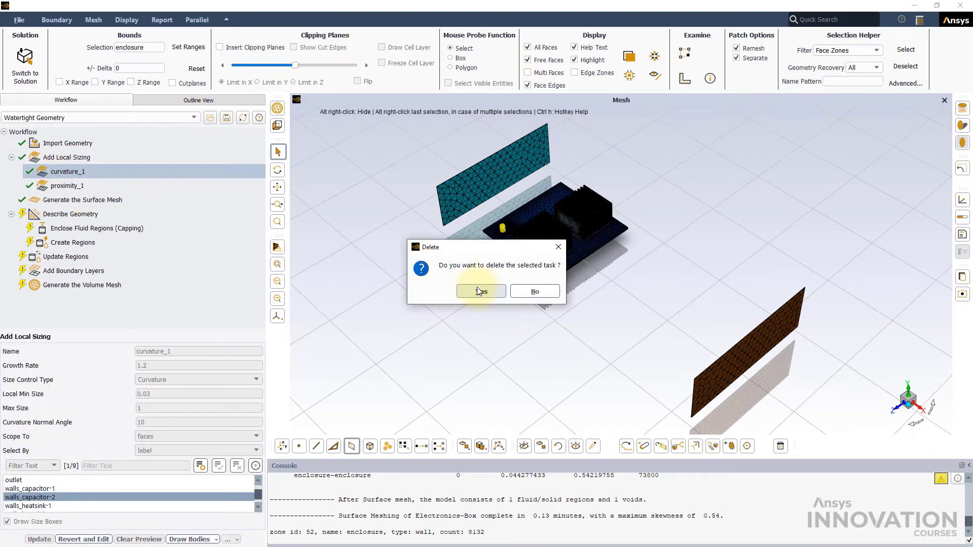
left_click(478, 289)
left_click(525, 313)
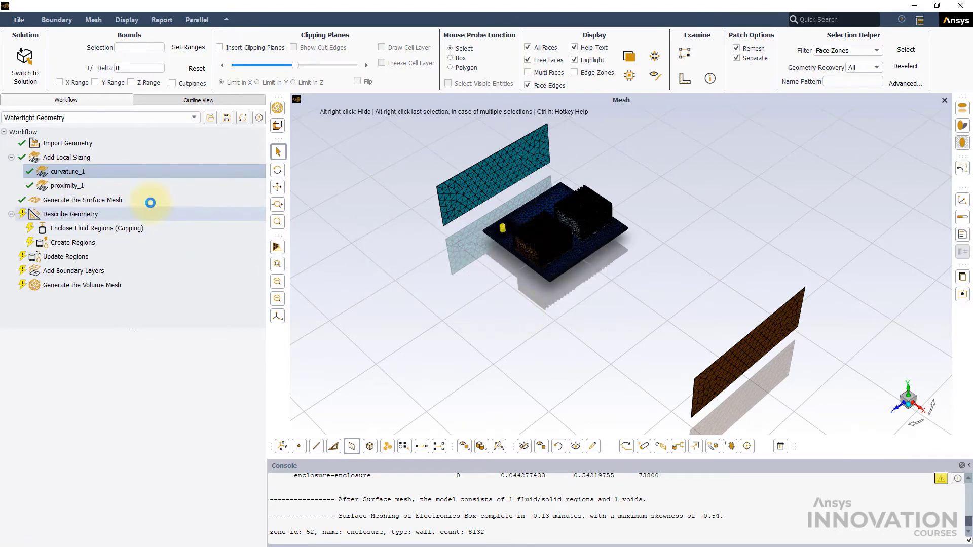
Delete the proximity_1 local sizing control.
left_click(72, 173)
right_click(71, 173)
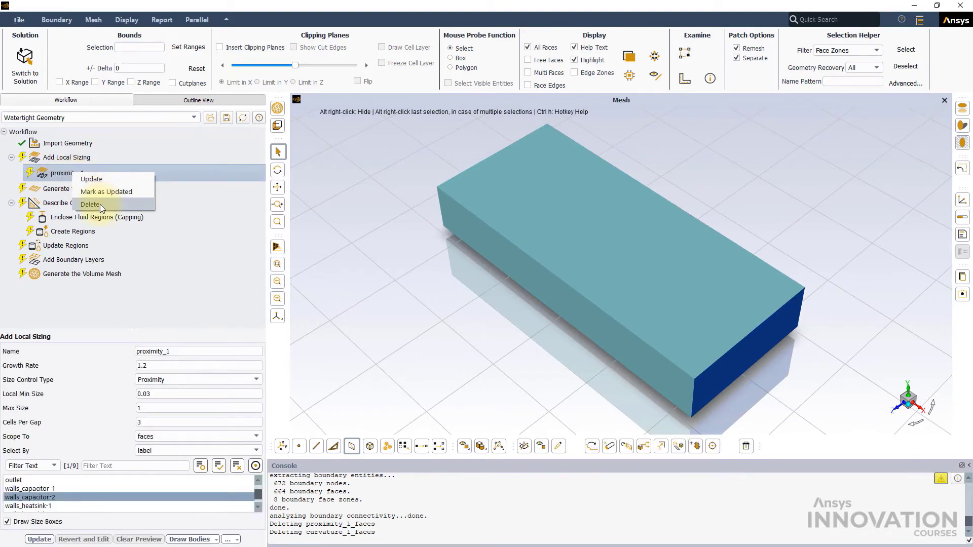
left_click(83, 208)
left_click(466, 292)
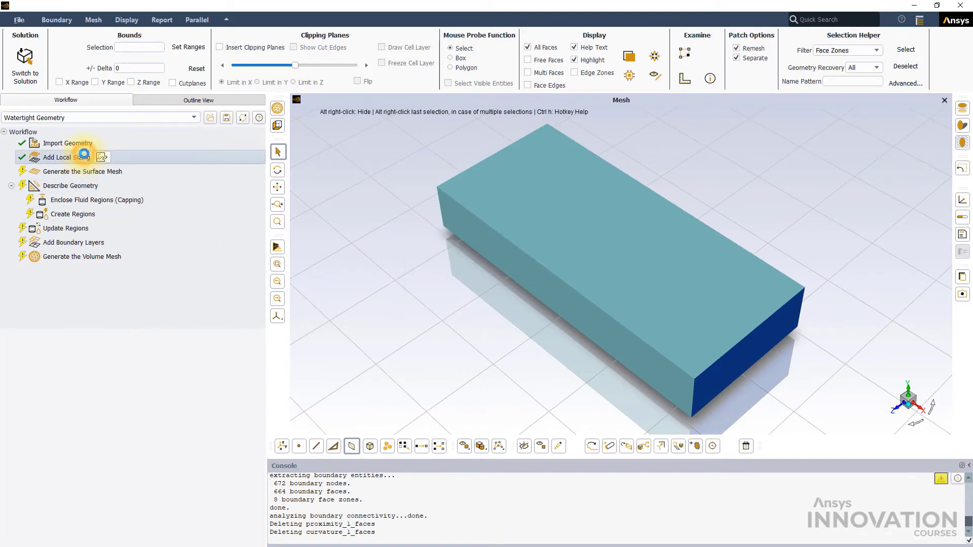
Set Add Local Sizing to no and select the surface mesh minimum size field.
left_click(76, 157)
left_click(193, 335)
left_click(150, 354)
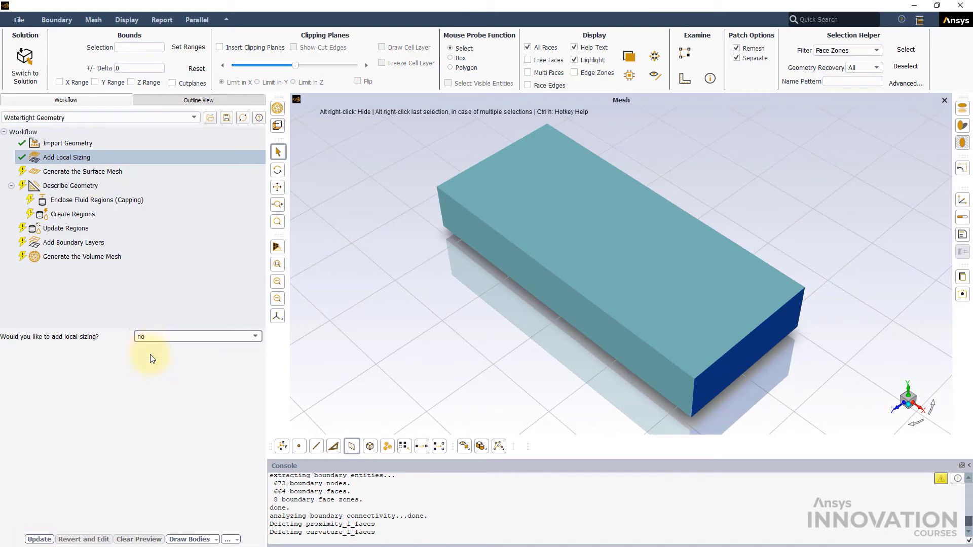
left_click(97, 173)
left_click(150, 365)
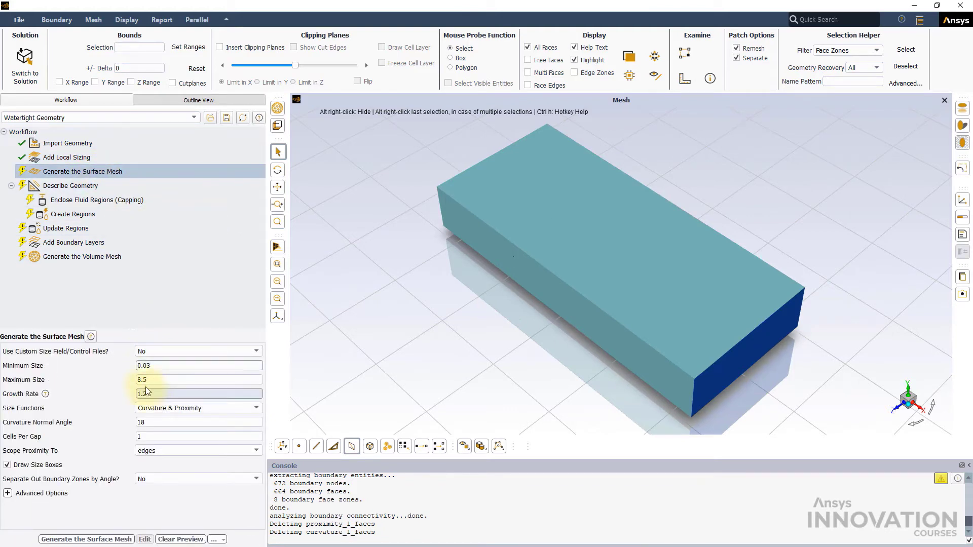
Regenerate the surface mesh with size 1, Curvature & Proximity sizing, and proximity scoped to faces.
type("1")
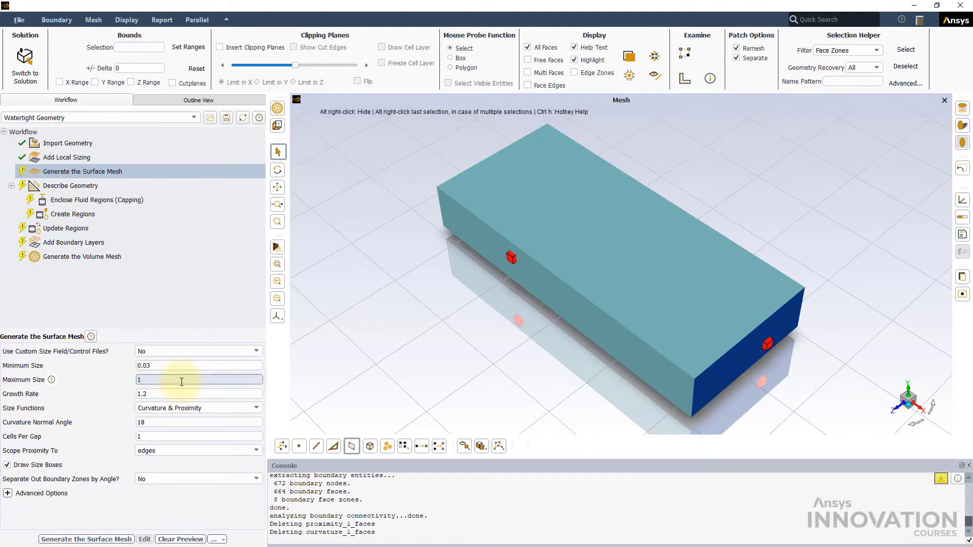
left_click(164, 408)
left_click(165, 432)
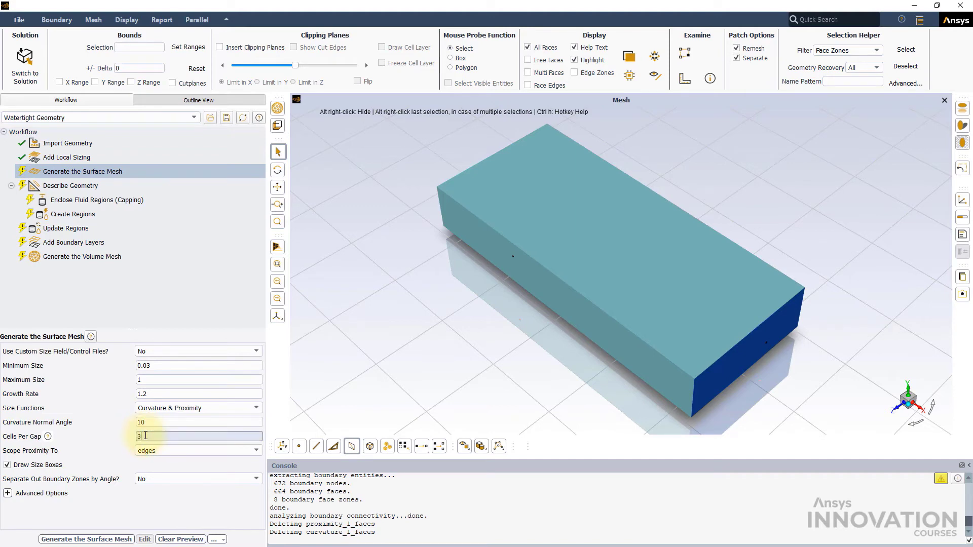
left_click(163, 450)
left_click(163, 464)
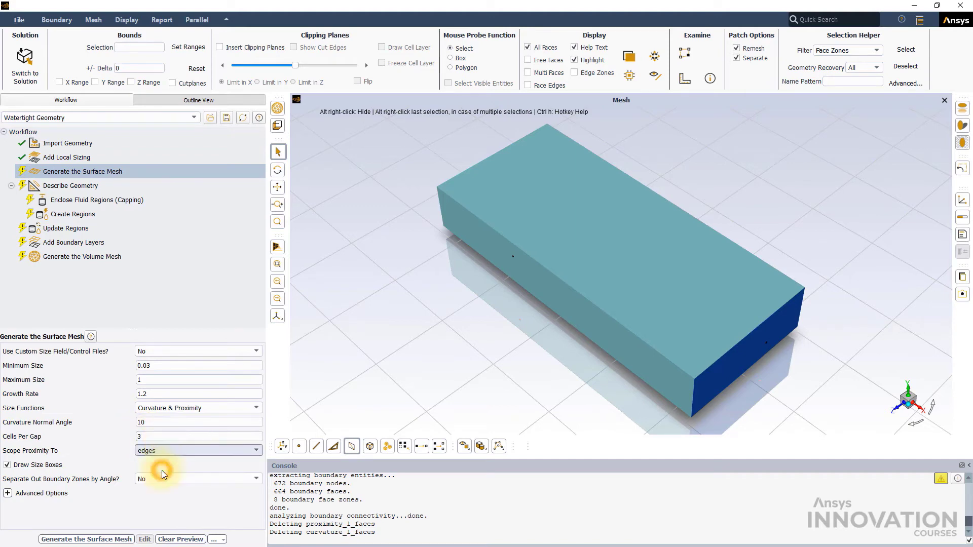
left_click(70, 539)
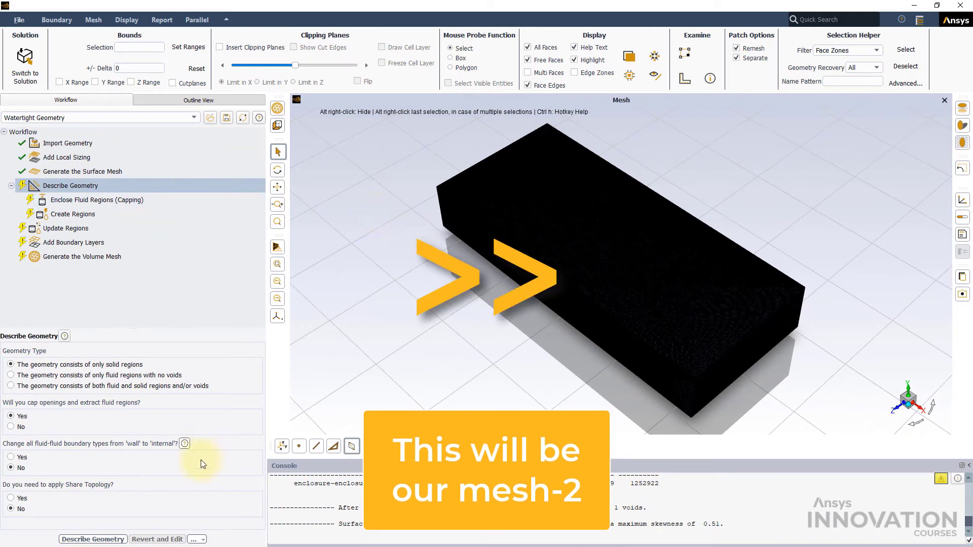
Describe the second mesh's geometry as fluid regions with no voids and update the boundaries.
left_click(97, 375)
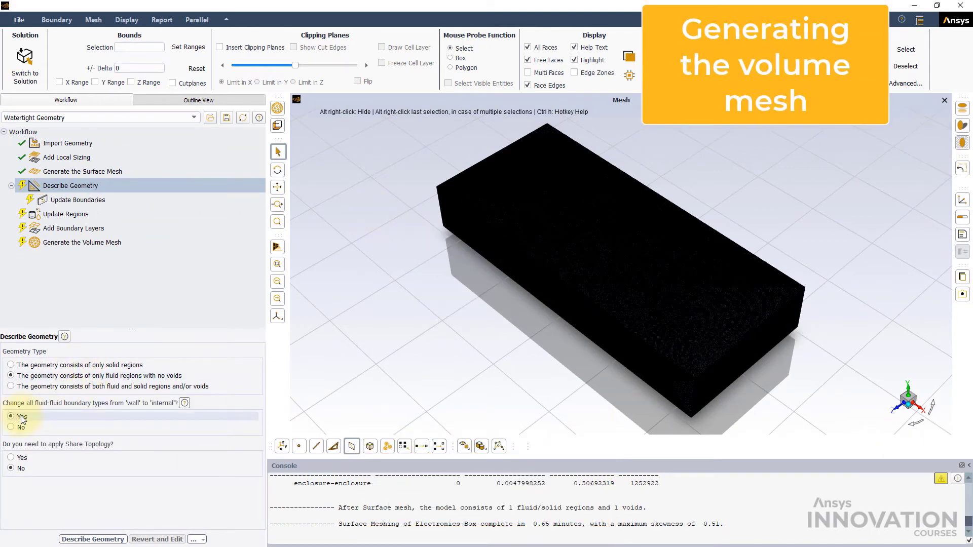
left_click(93, 539)
left_click(61, 540)
Mark the fluid region dead, update regions, and add smooth-transition boundary layers.
left_click(94, 391)
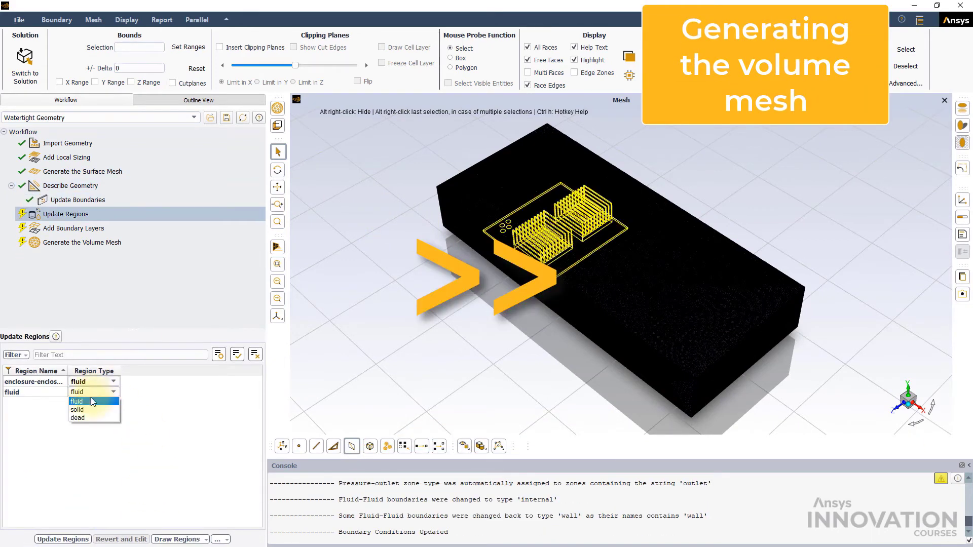
left_click(81, 405)
left_click(61, 539)
left_click(56, 539)
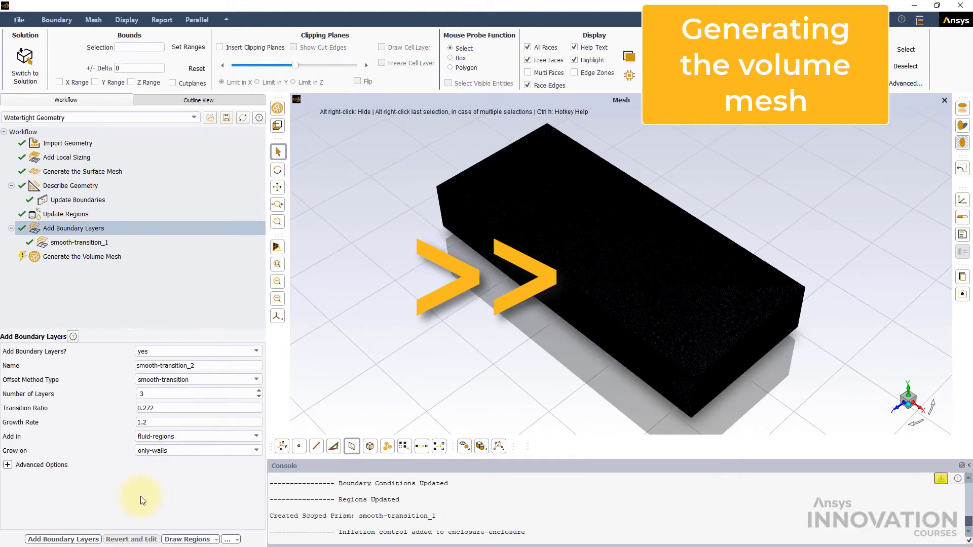
left_click(79, 254)
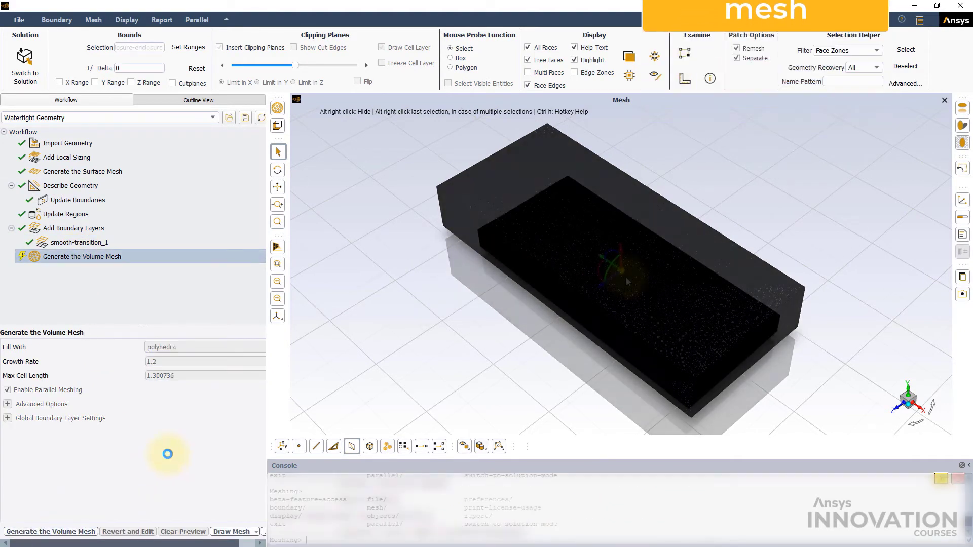